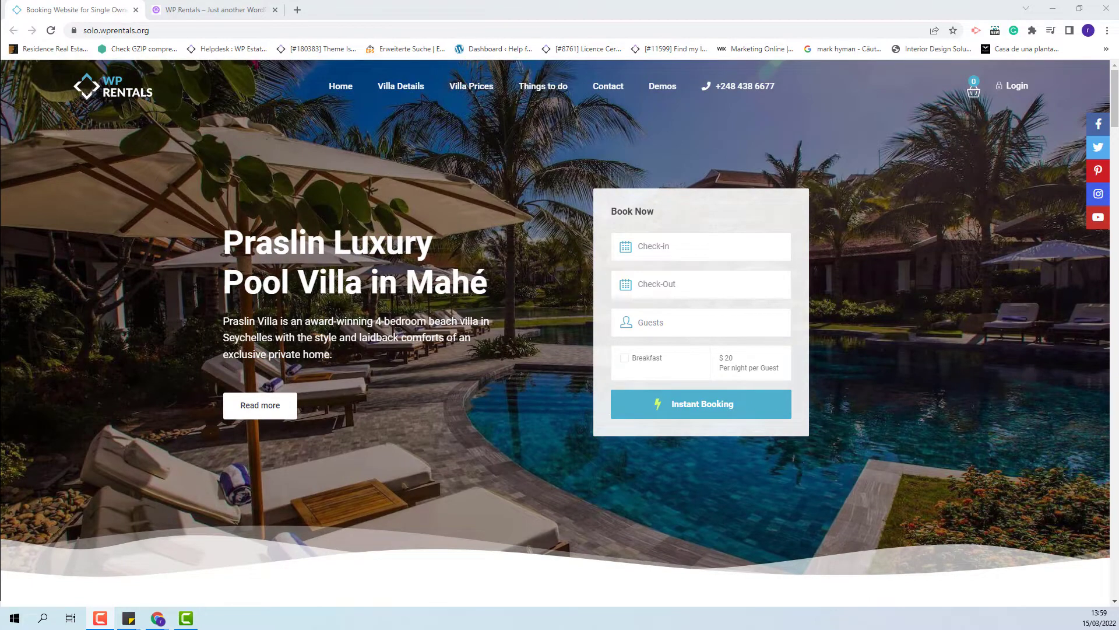
- Switch to the WP Rentals site, scroll through the Praslin villa homepage, and open Elementor in a new tab
key("ctrl+Tab")
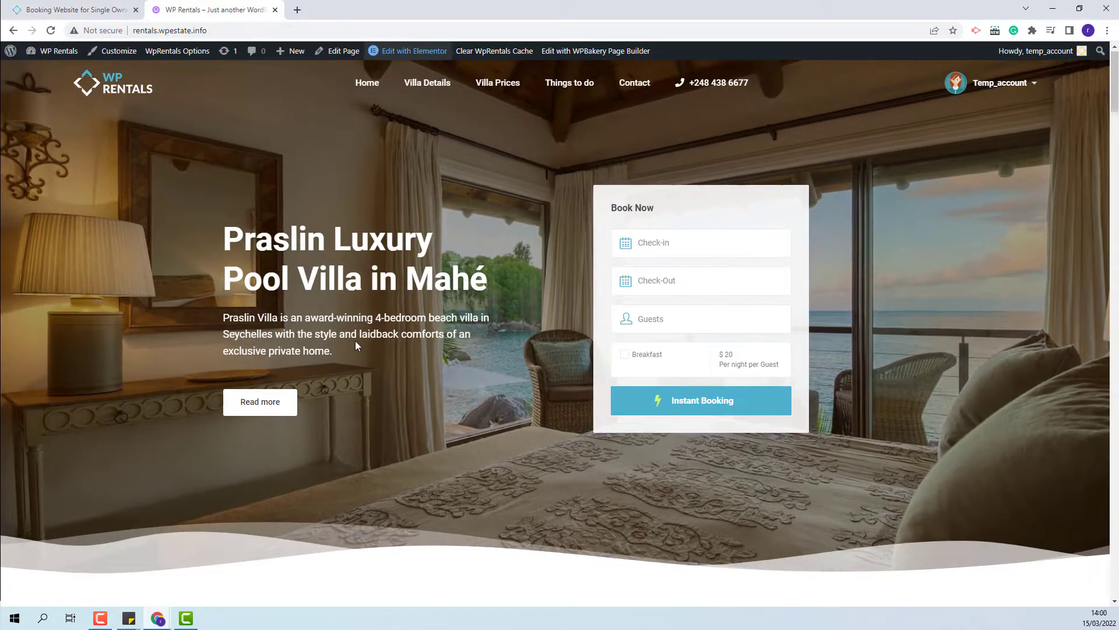
scroll(357, 344, "down", 12)
scroll(356, 342, "down", 3)
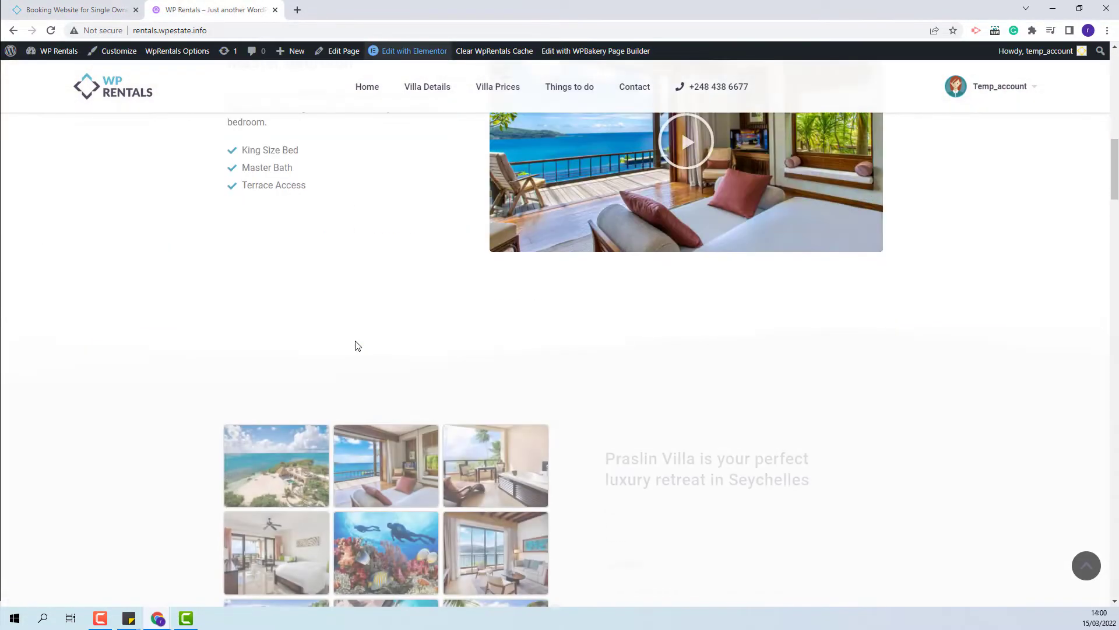
scroll(356, 341, "up", 15)
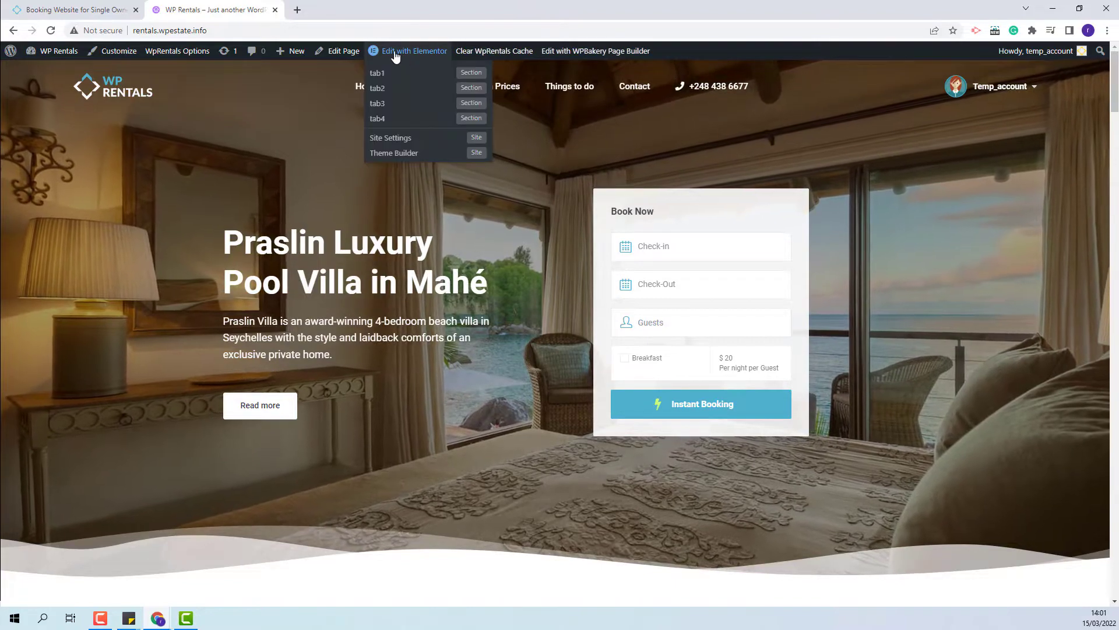
right_click(428, 52)
left_click(353, 5)
- Select the hero section to show its three-image slideshow background, black 0.36-opacity overlay and two columns
left_click(324, 4)
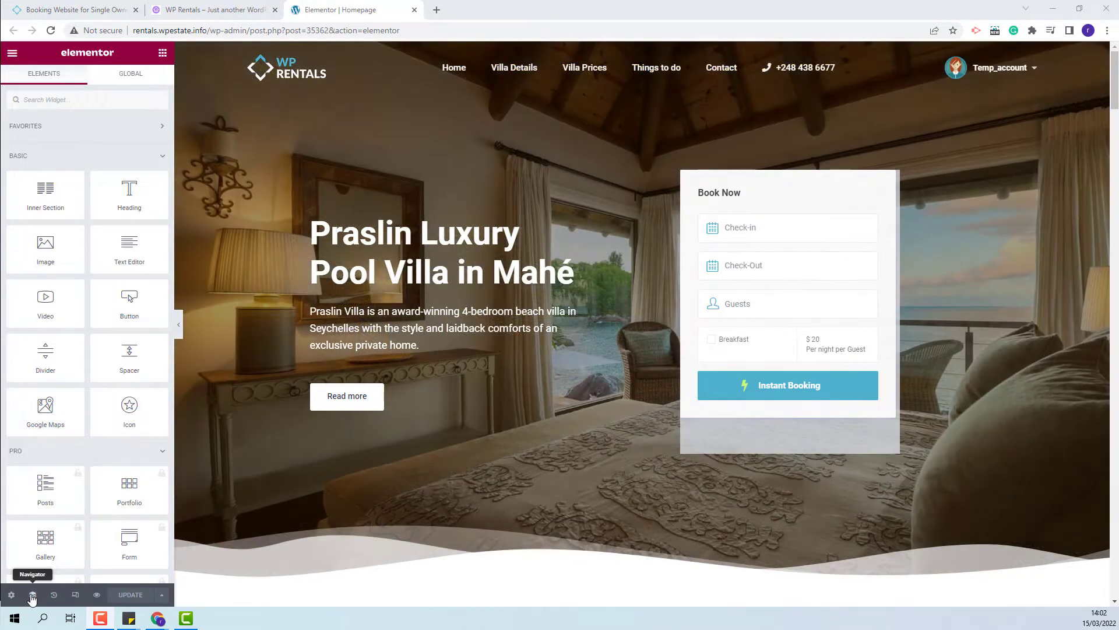
left_click(32, 595)
left_click(1005, 132)
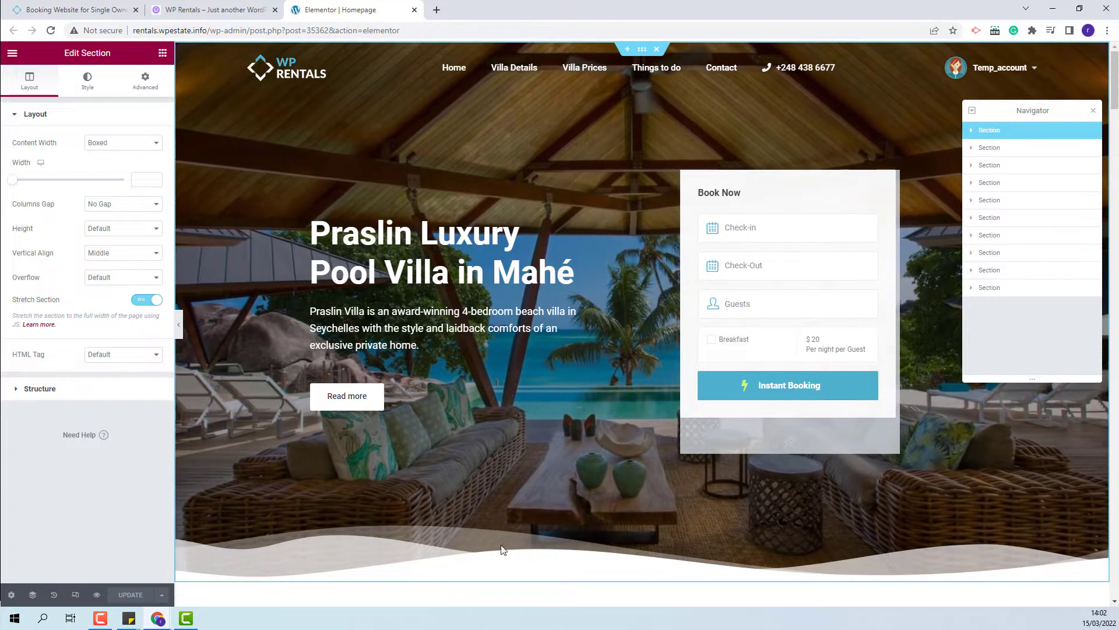
left_click(411, 394)
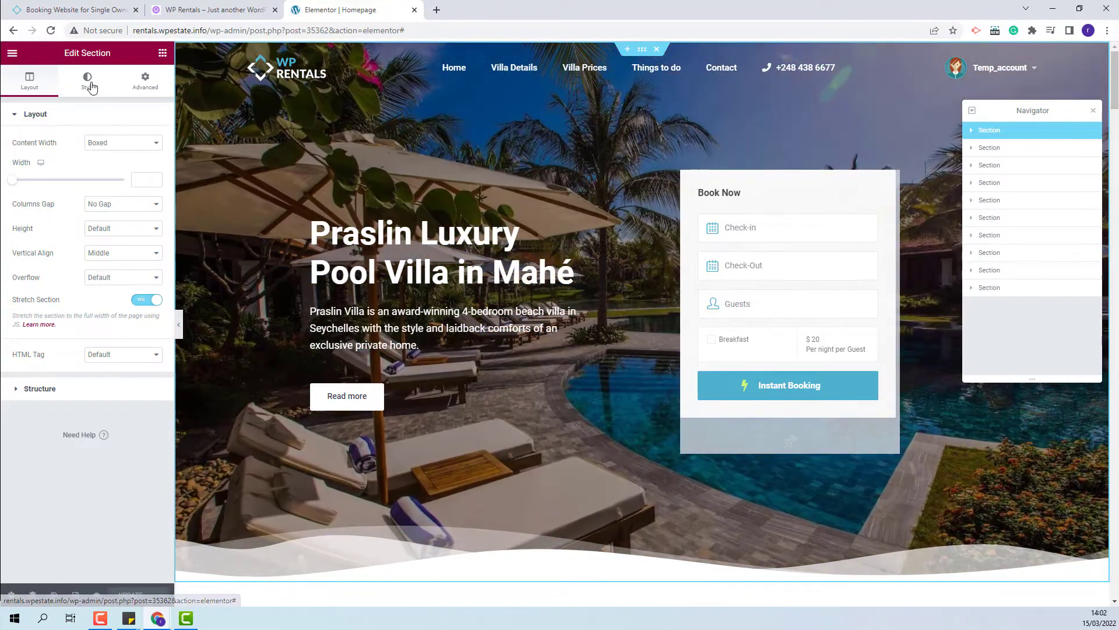
left_click(87, 85)
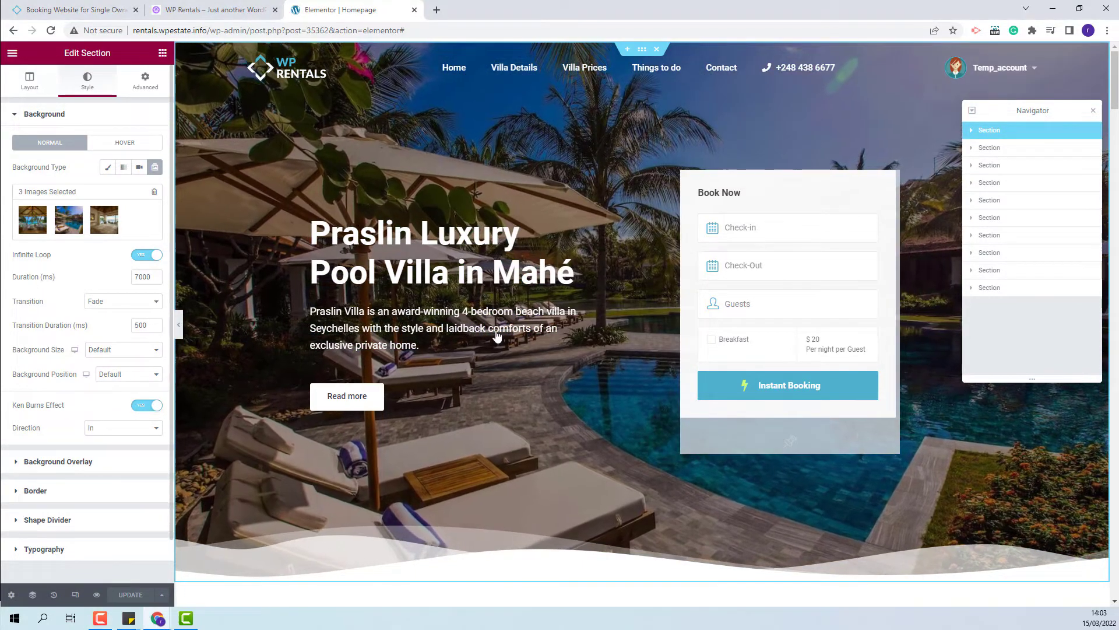
left_click(76, 461)
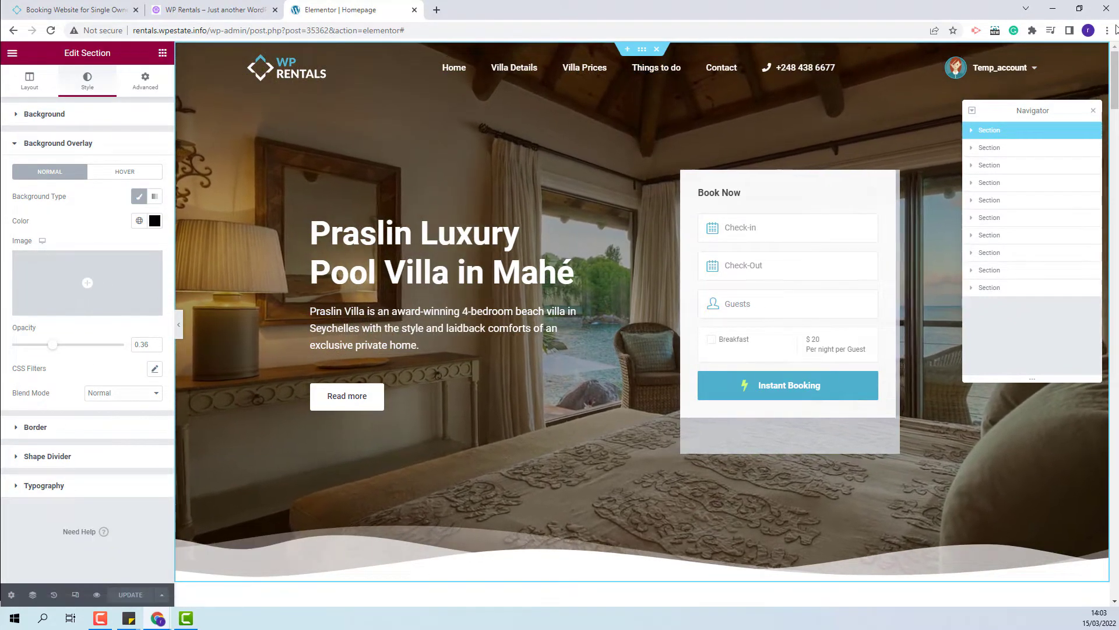
left_click(972, 134)
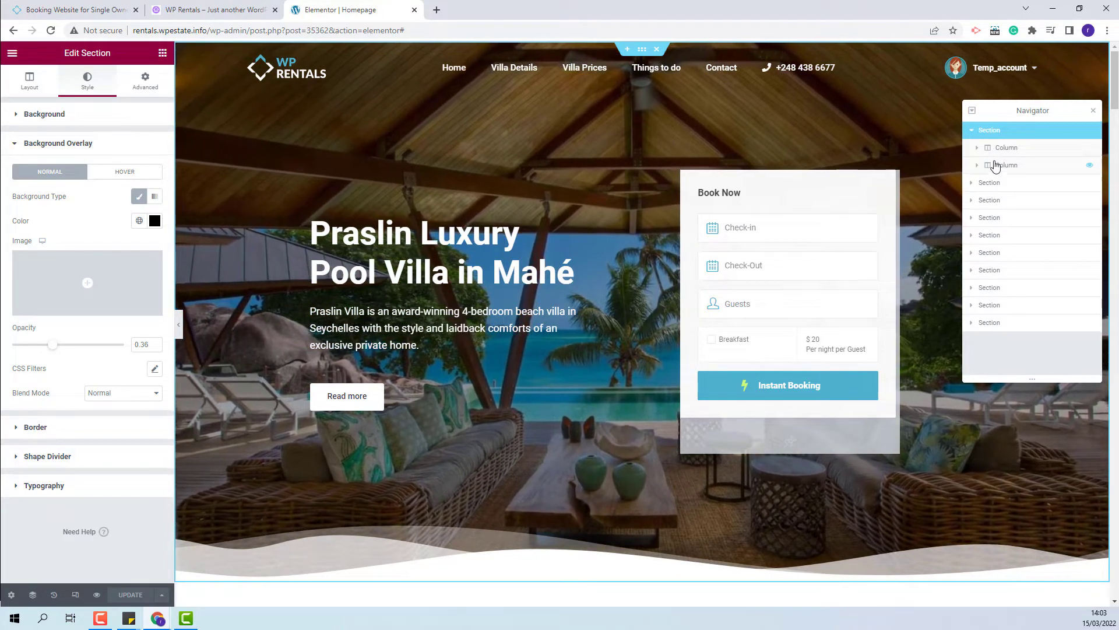
- Select the hero's left and right columns and the main villa heading in the Navigator
left_click(989, 148)
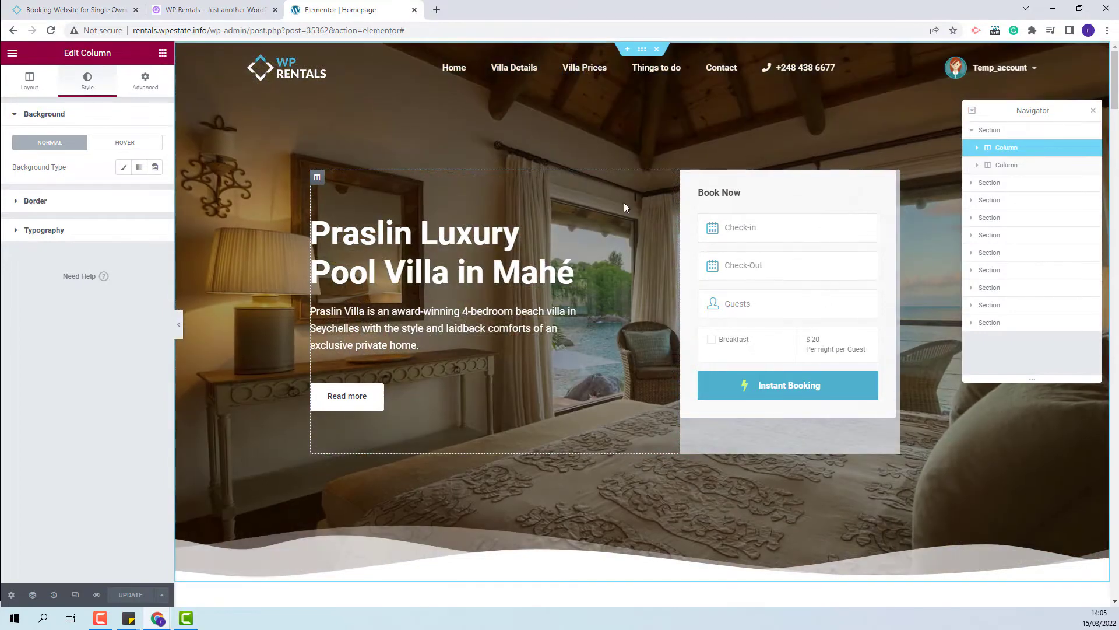
left_click(1002, 165)
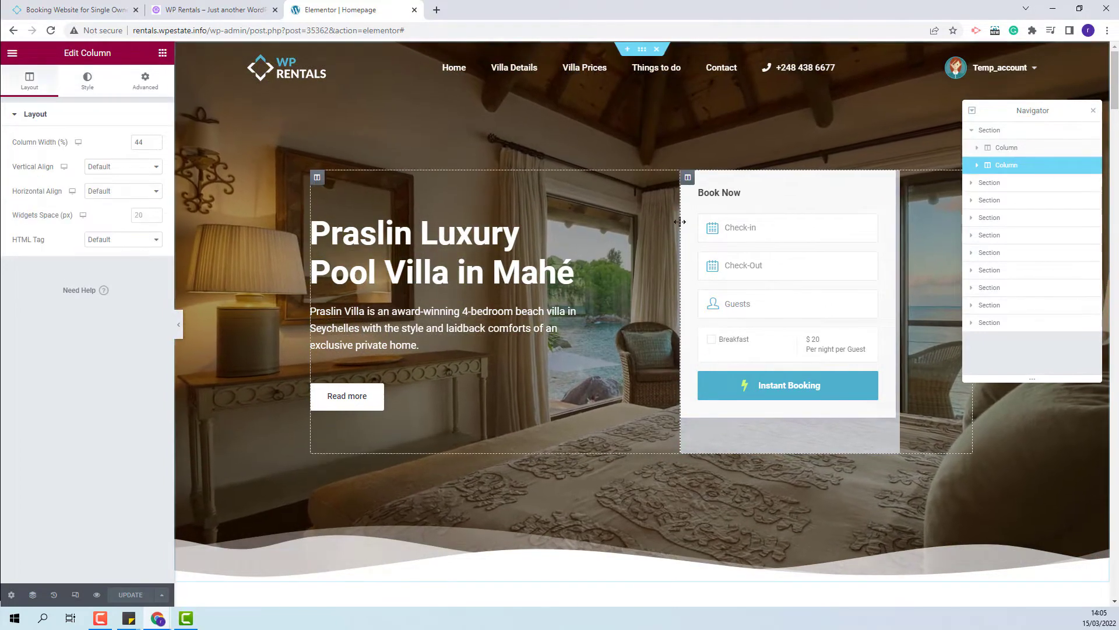
left_click(979, 149)
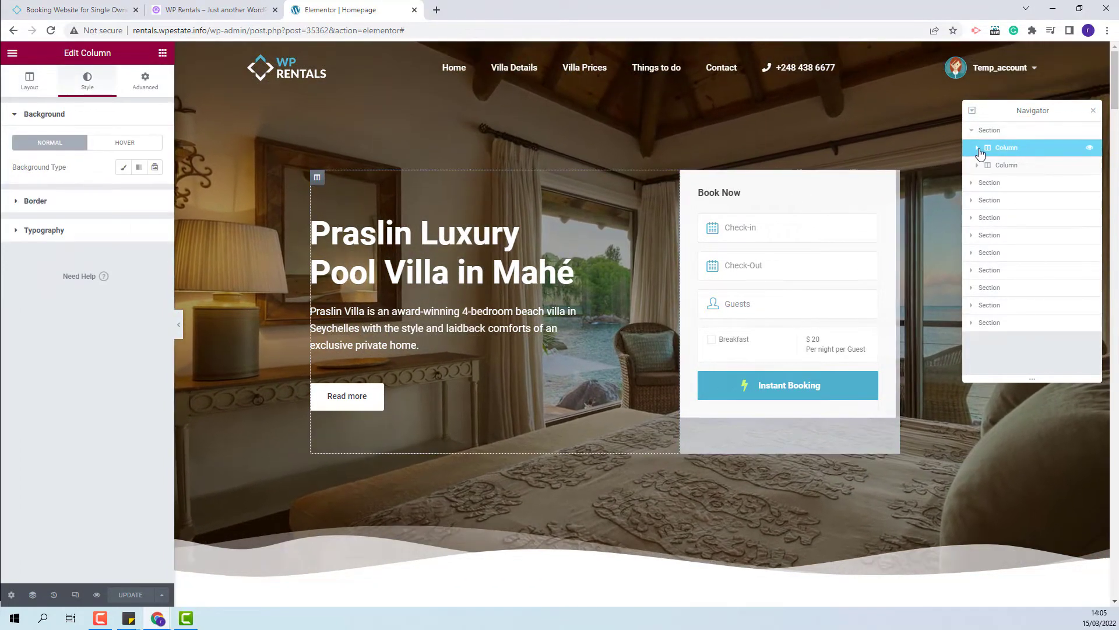
left_click(1013, 165)
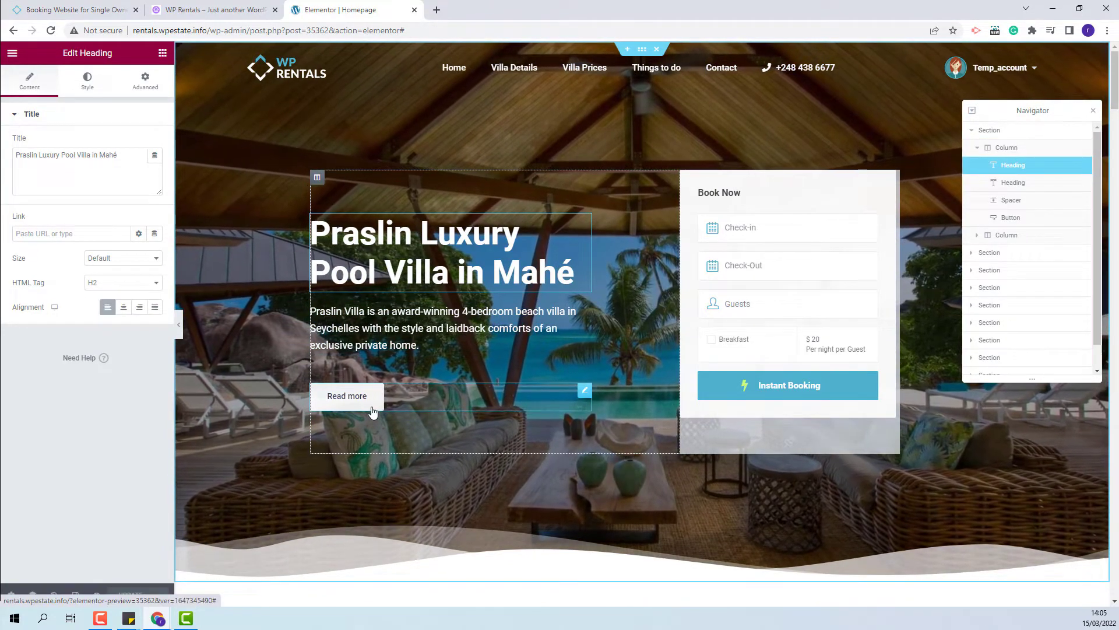
- Select the booking form widget's property ID value 149, then return to the live site
left_click(1014, 244)
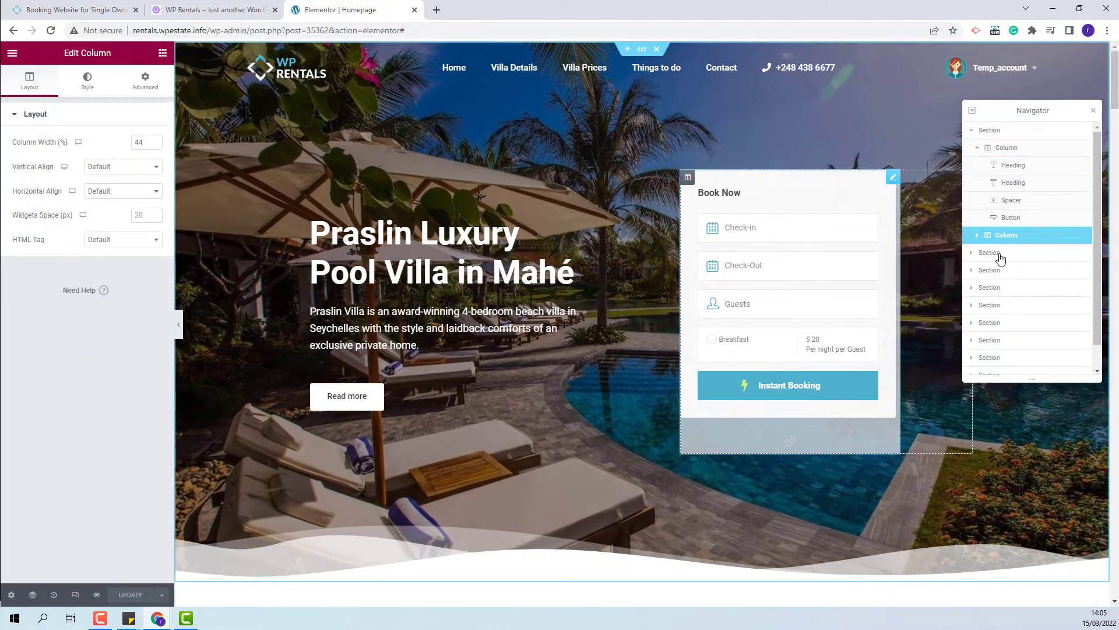
left_click(978, 236)
left_click(1017, 254)
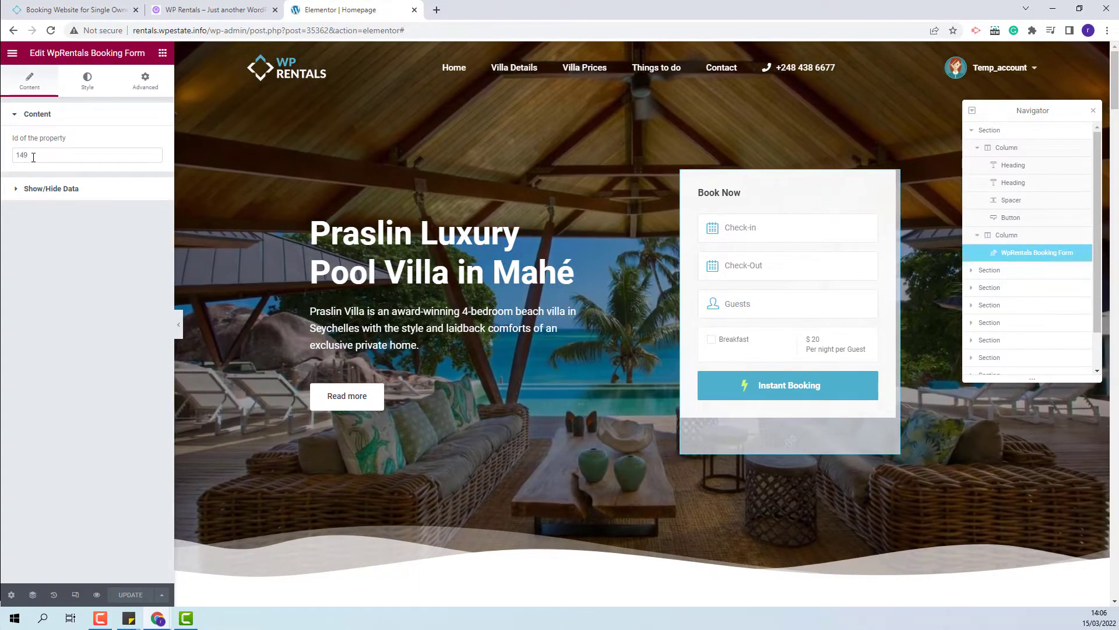
left_click(33, 155)
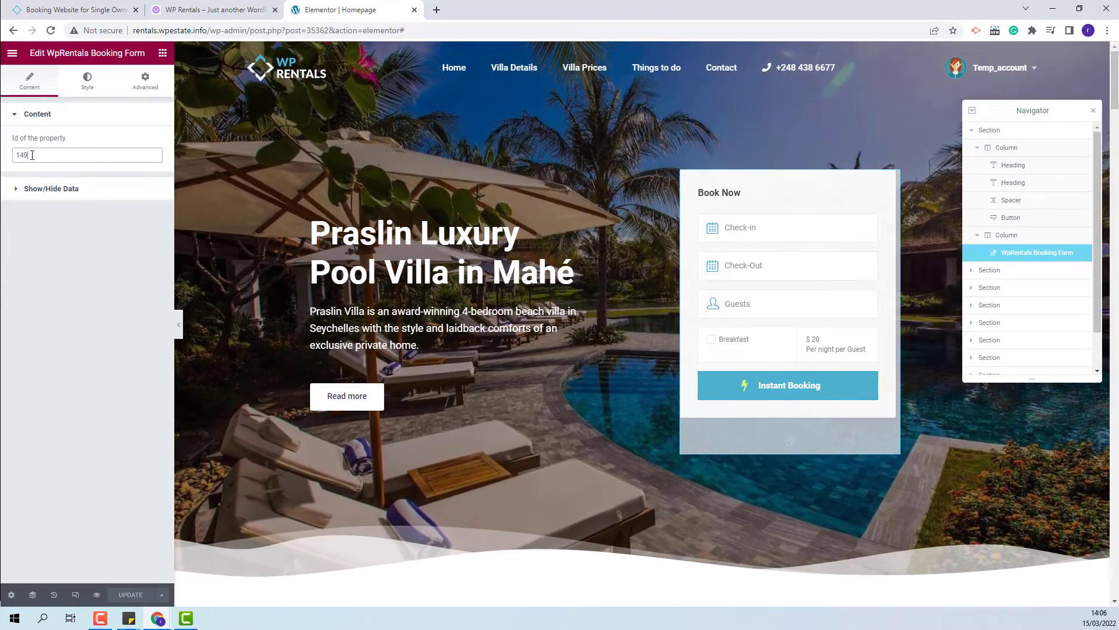
double_click(32, 155)
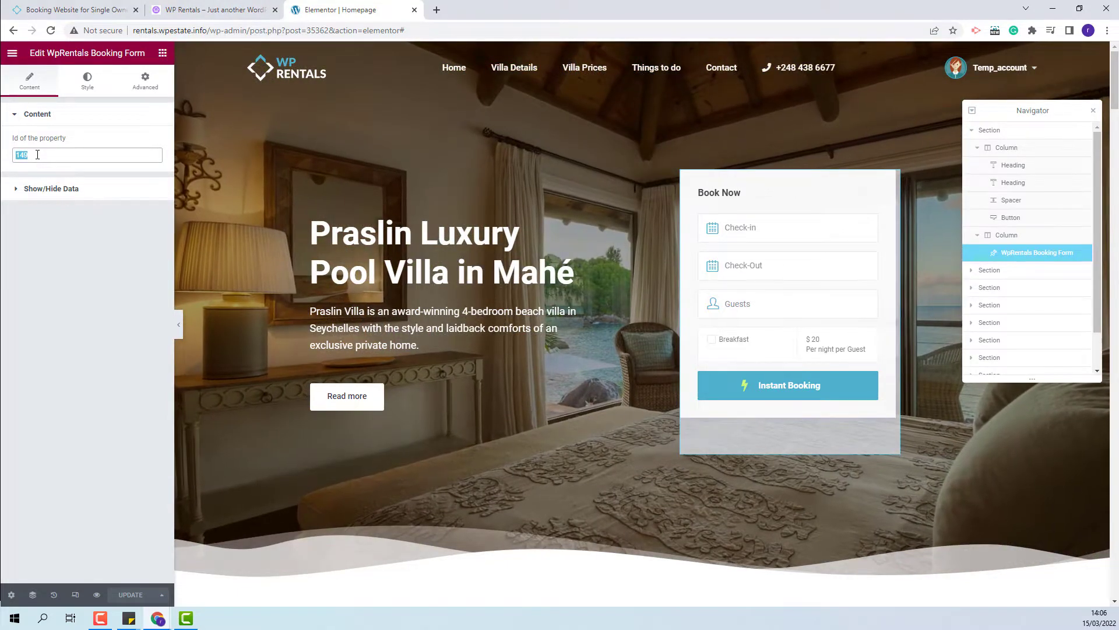
key("ctrl+shift+Tab")
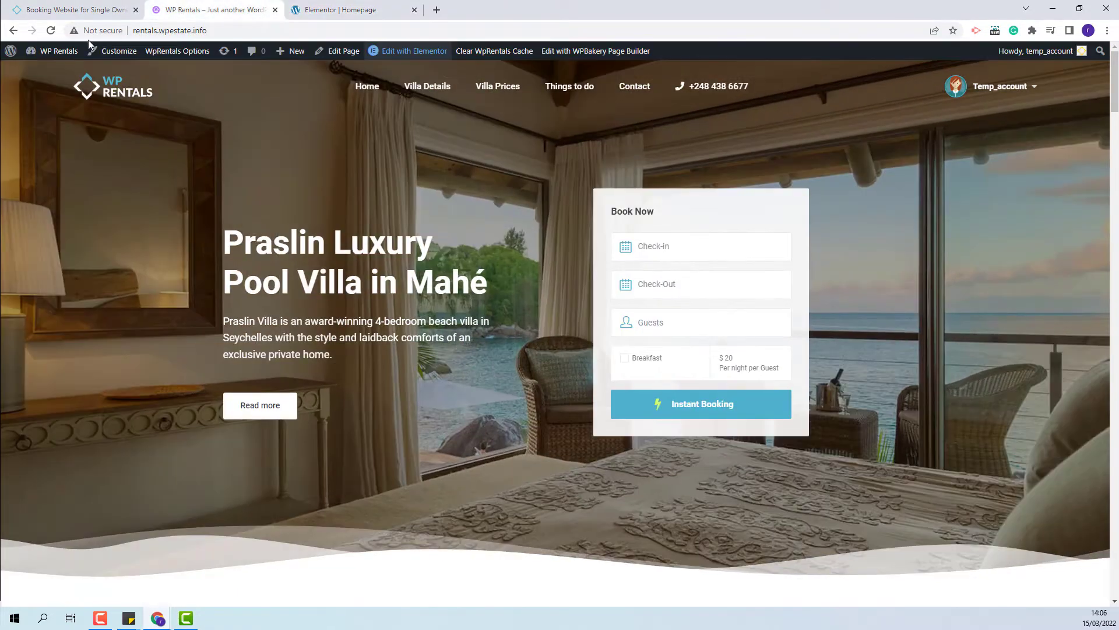
- Confirm on the admin Listings page that Praslin Luxury Pool Villa has ID 149
right_click(42, 68)
left_click(64, 71)
key("ctrl+Tab")
key("ctrl+Tab")
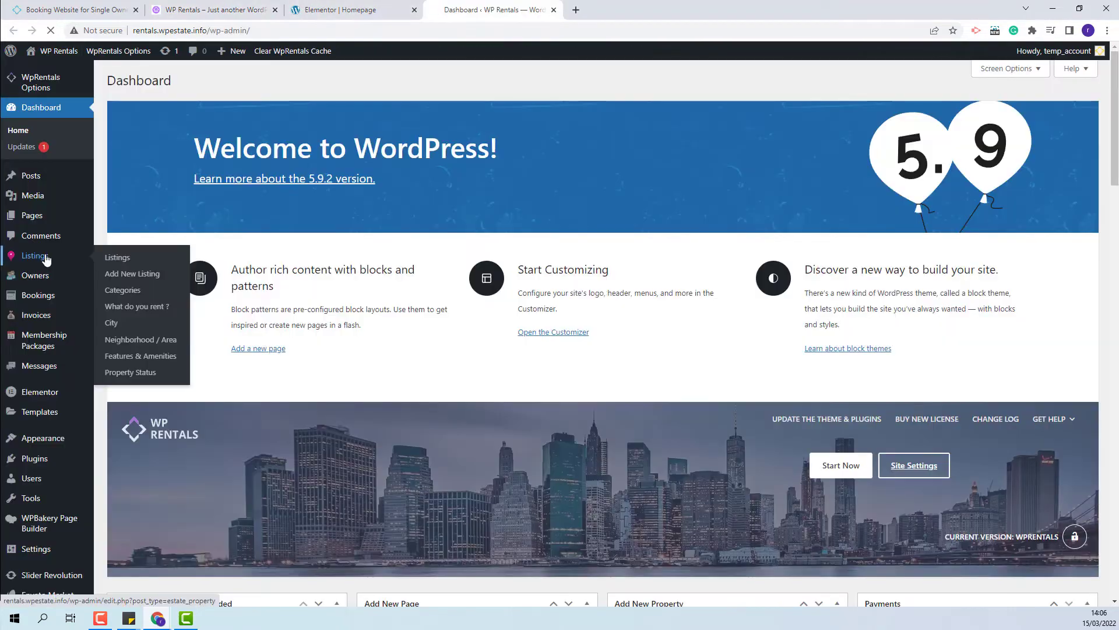
left_click(46, 259)
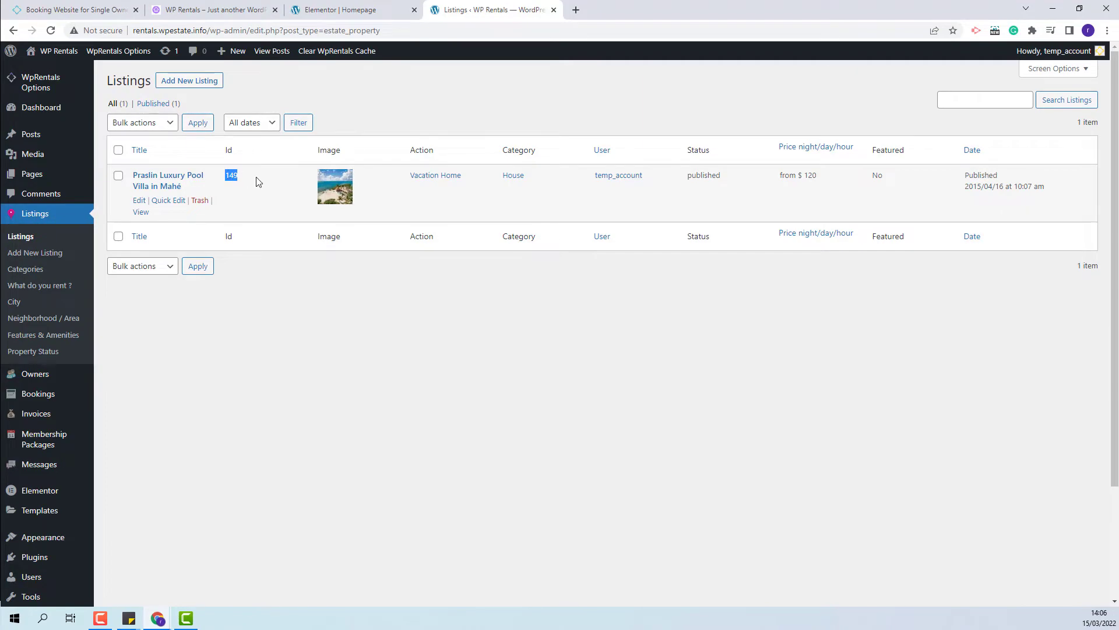
left_click(344, 9)
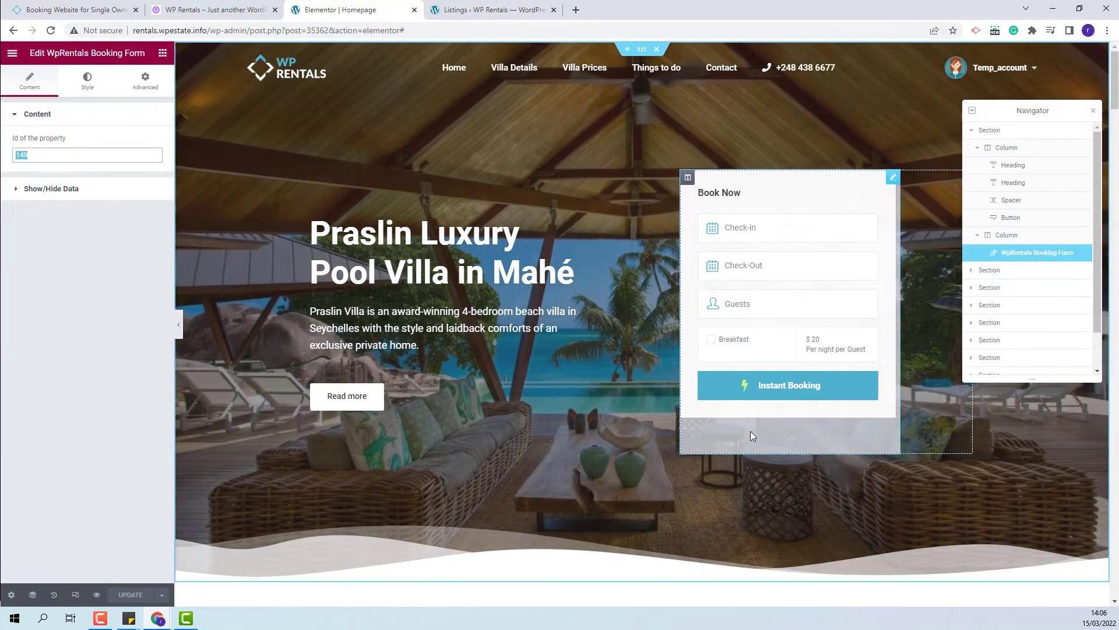
- Toggle Hide Favorites & Contact and Hide Social off and back on, then select the bedrooms section
left_click(51, 189)
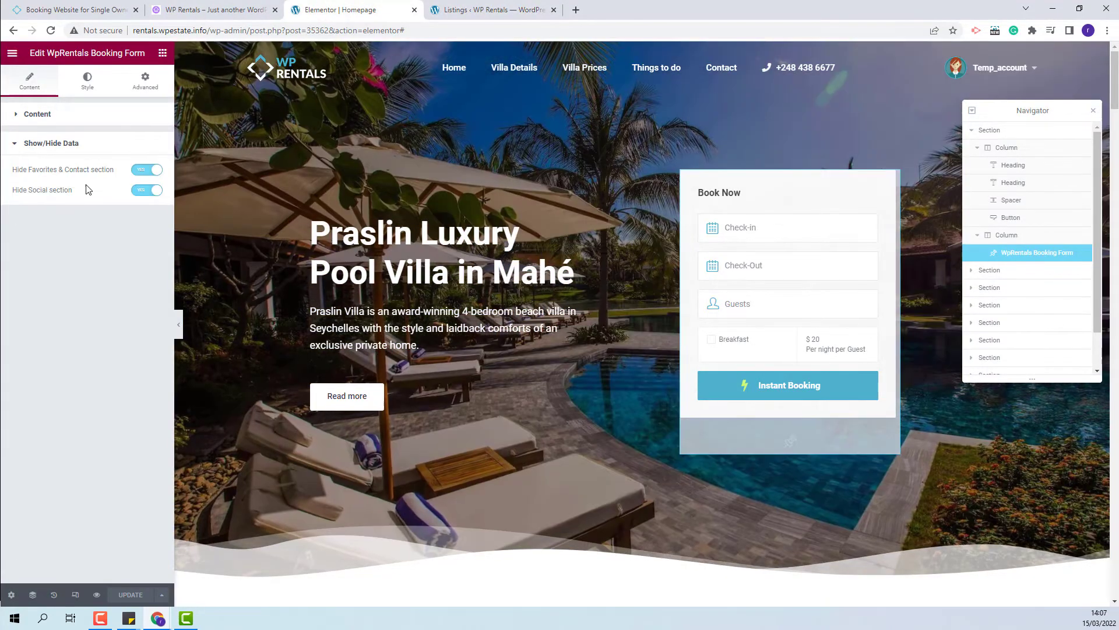
left_click(143, 171)
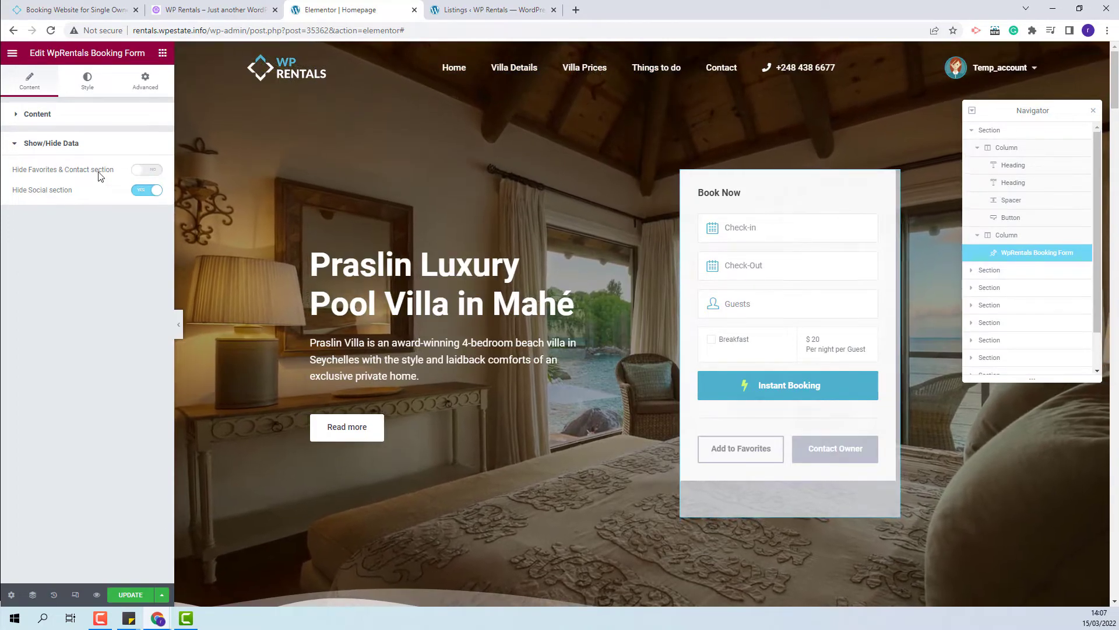
left_click(146, 169)
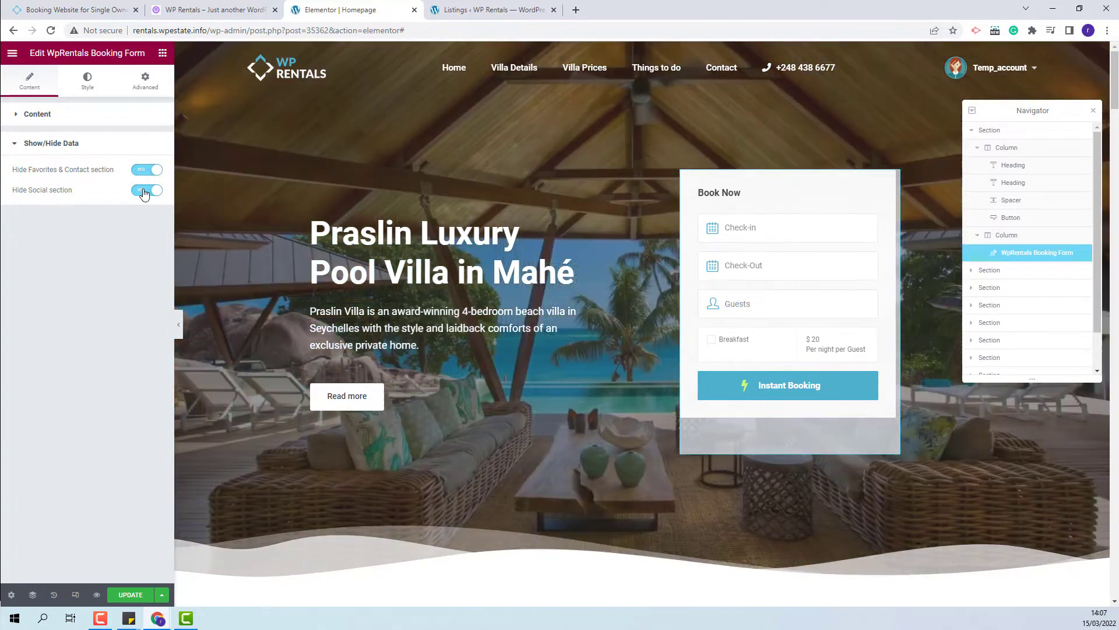
left_click(144, 191)
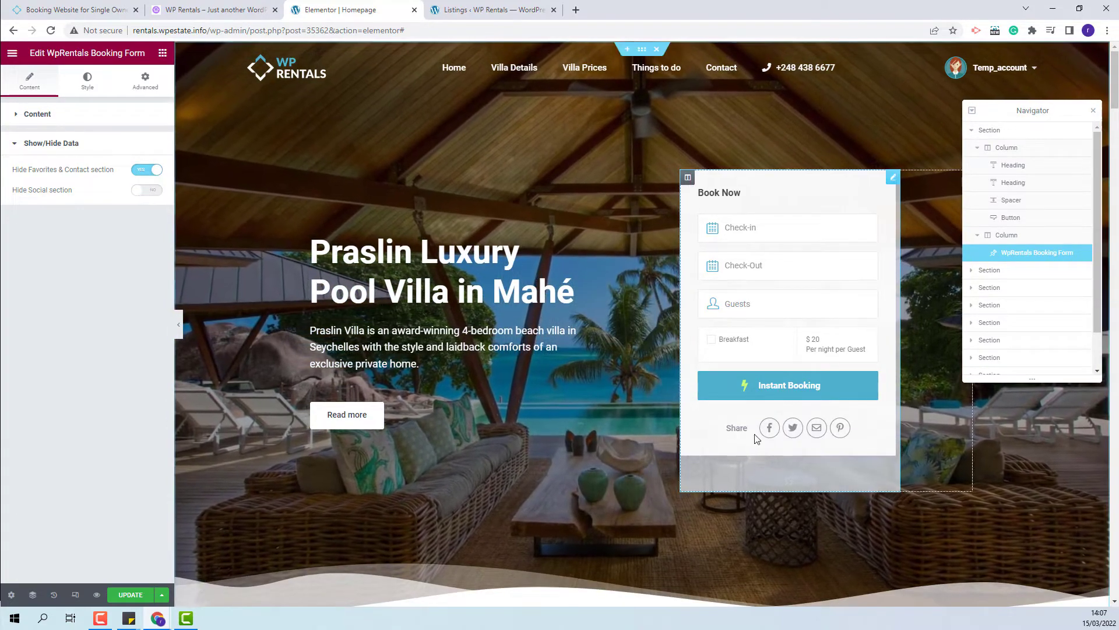
left_click(156, 189)
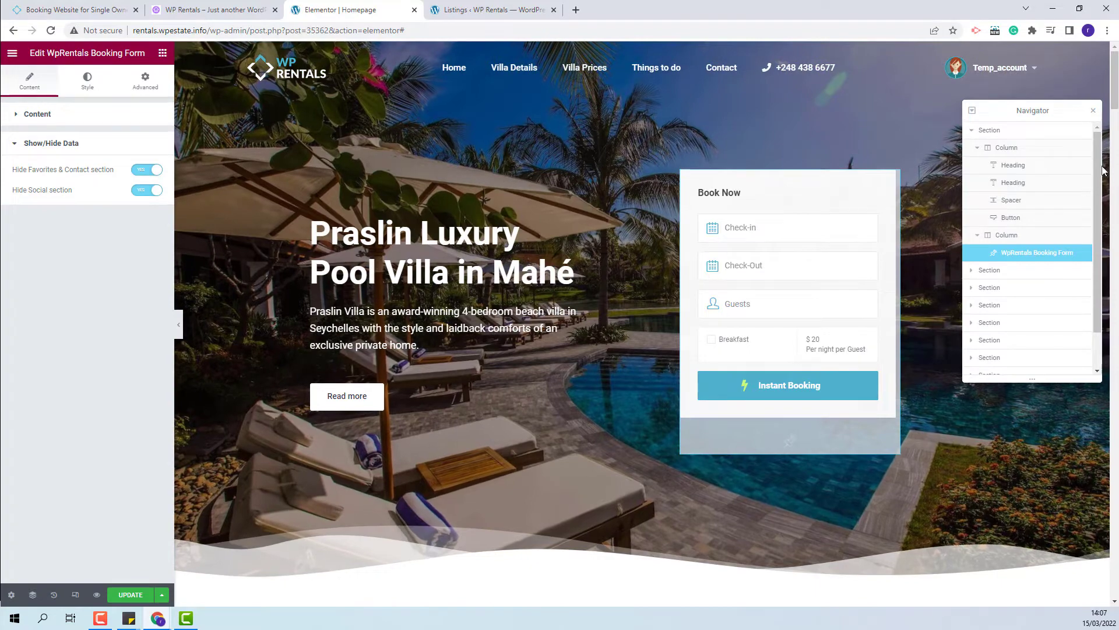
left_click(991, 271)
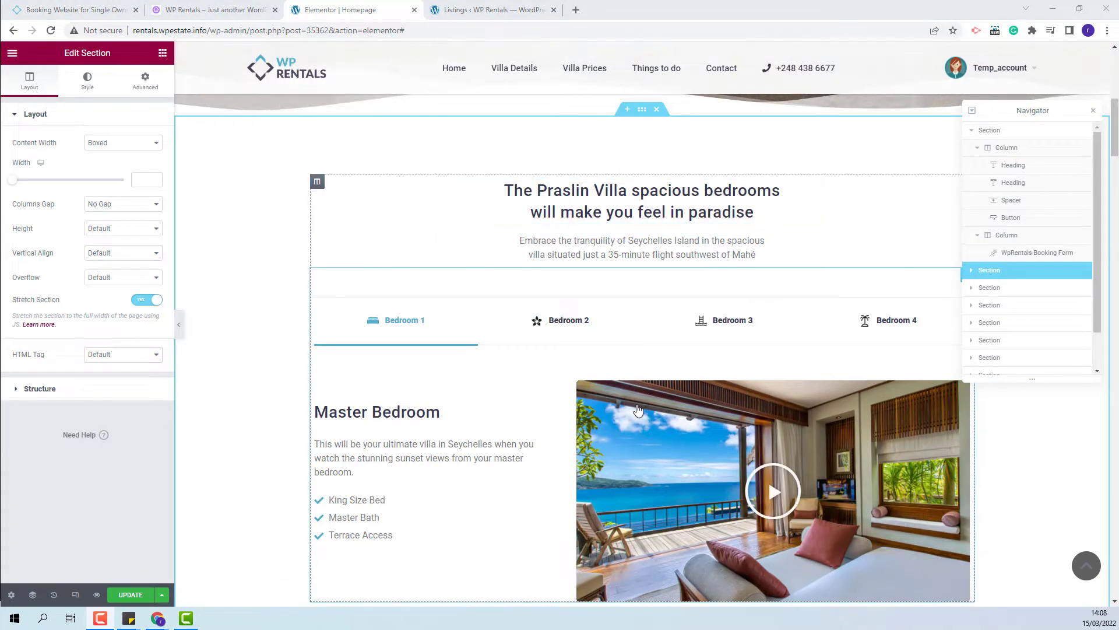
- Select the bedroom tabs widget and confirm Bedroom 1 uses the tab1 template among tab1–tab4
scroll(525, 356, "down", 2)
left_click(511, 388)
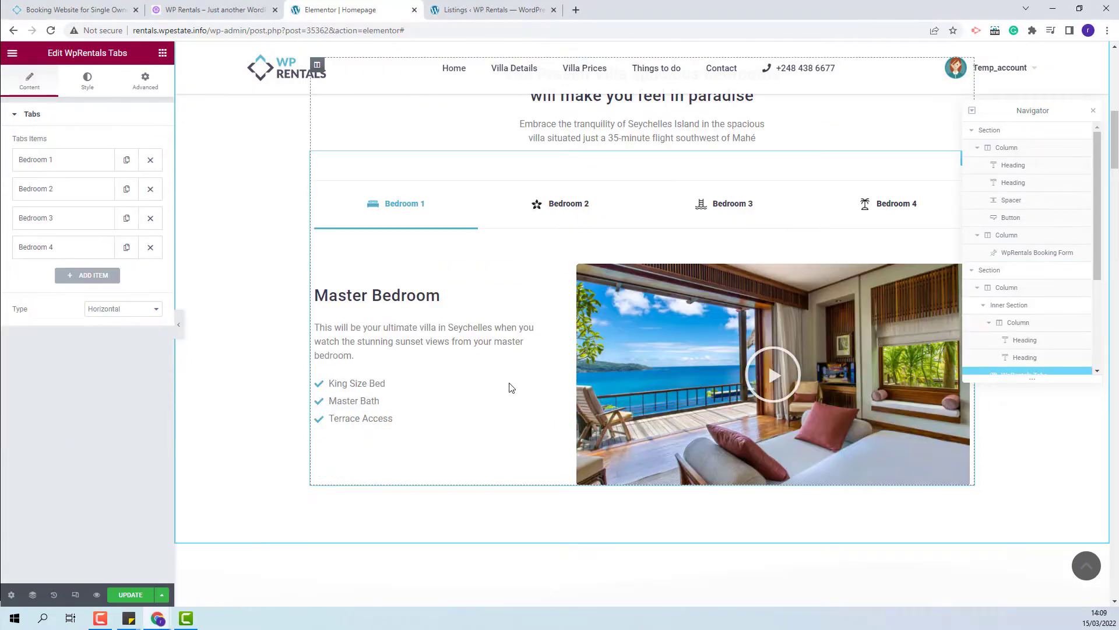
left_click(566, 202)
left_click(35, 159)
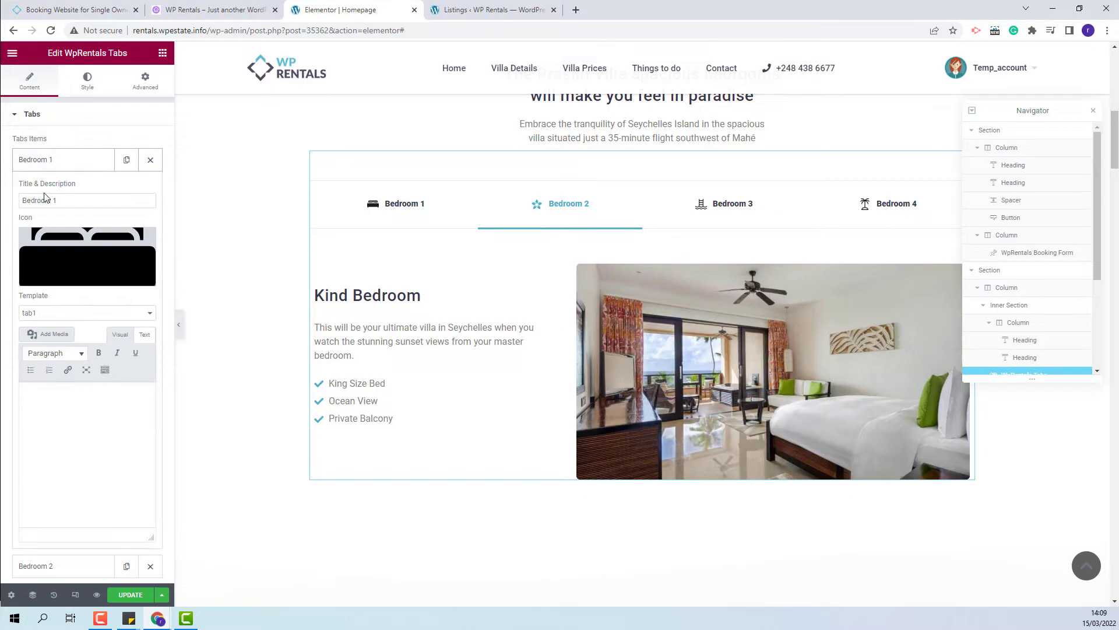
left_click_drag(64, 200, 17, 200)
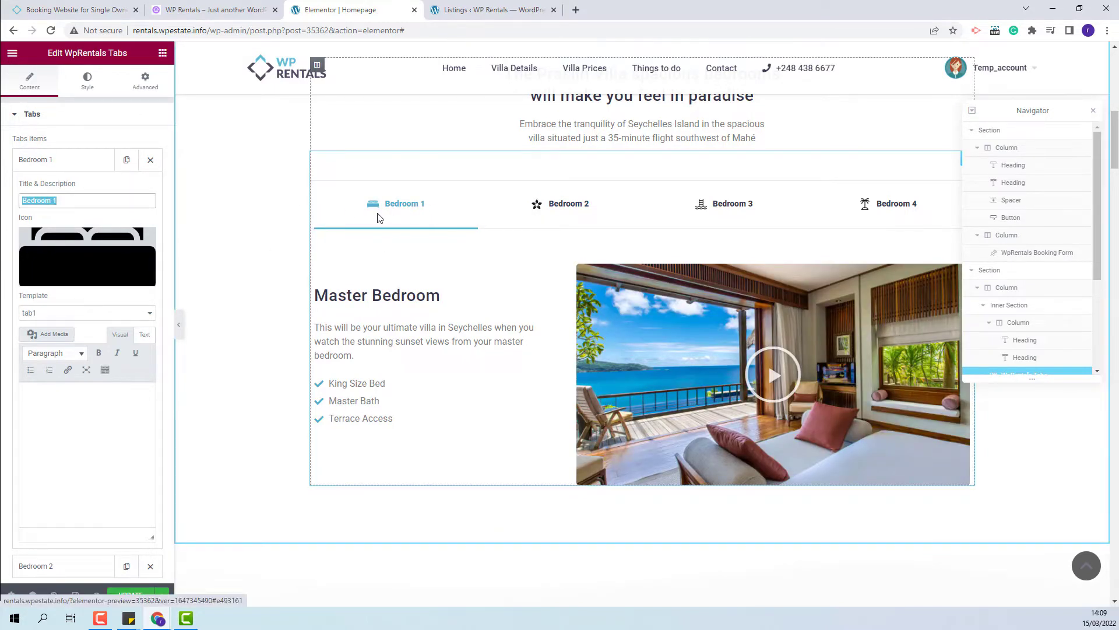
mouse_move(87, 280)
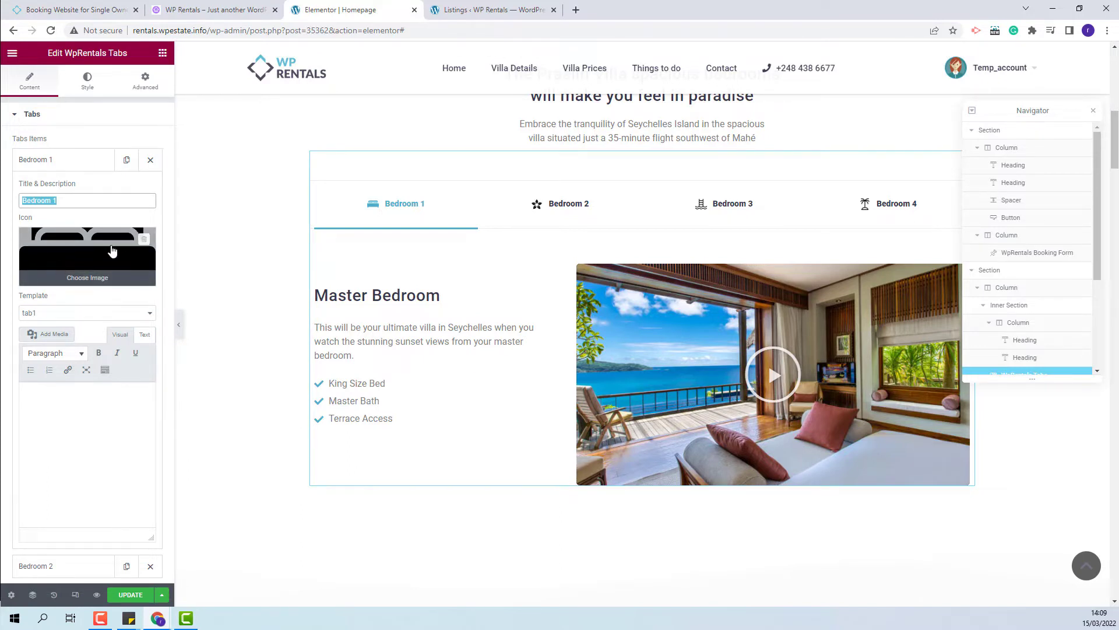
left_click(55, 315)
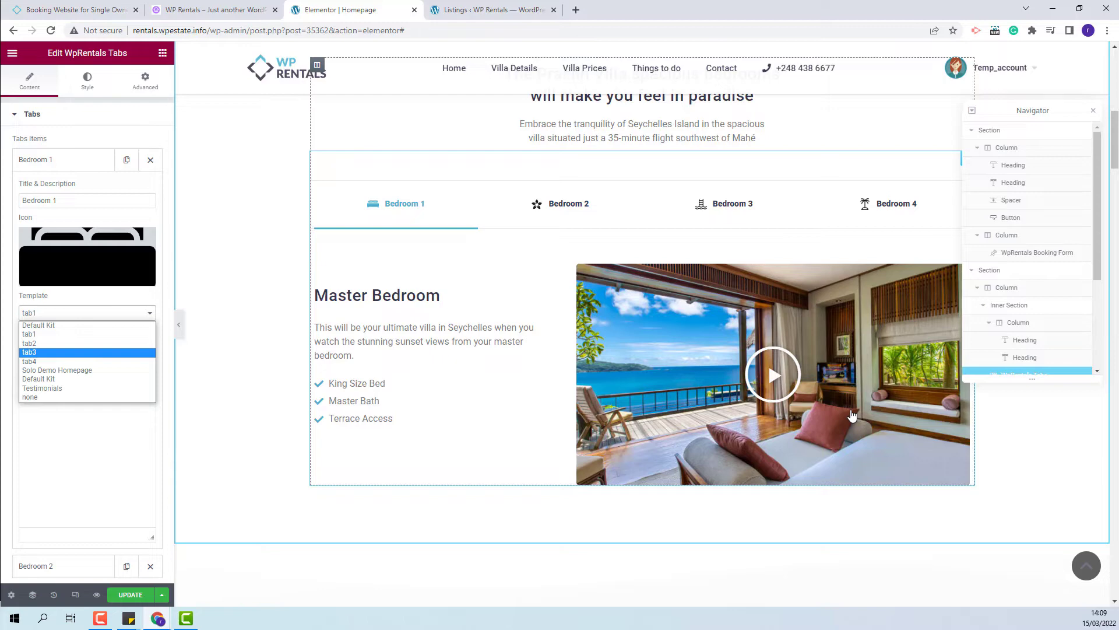
left_click(169, 11)
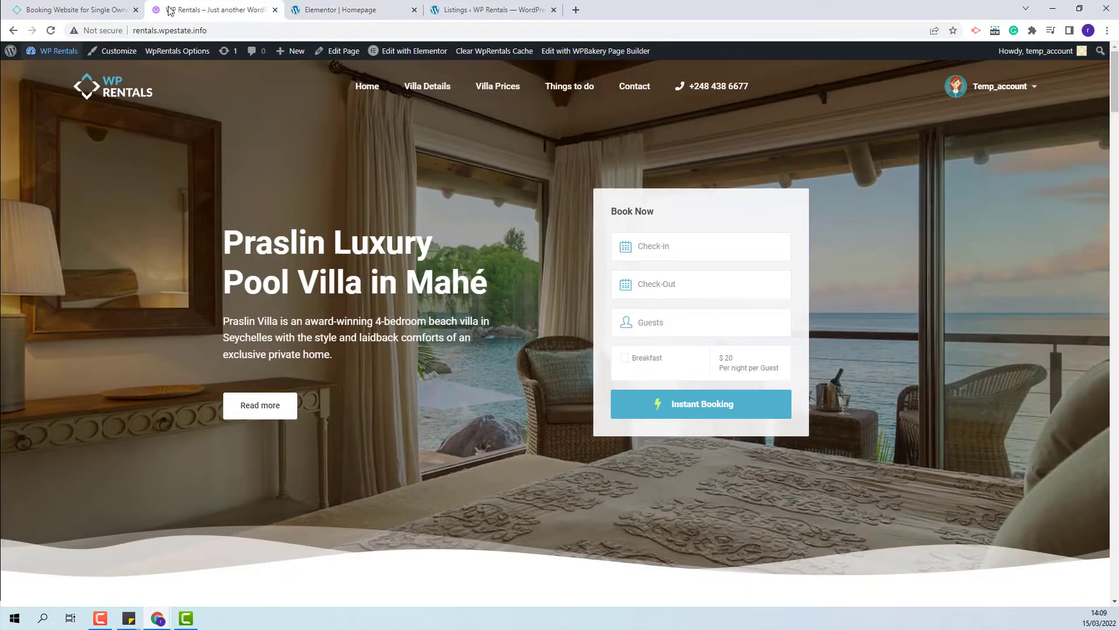
- Choose tab1 from the Edit with Elementor admin-bar submenu to edit that template
mouse_move(396, 52)
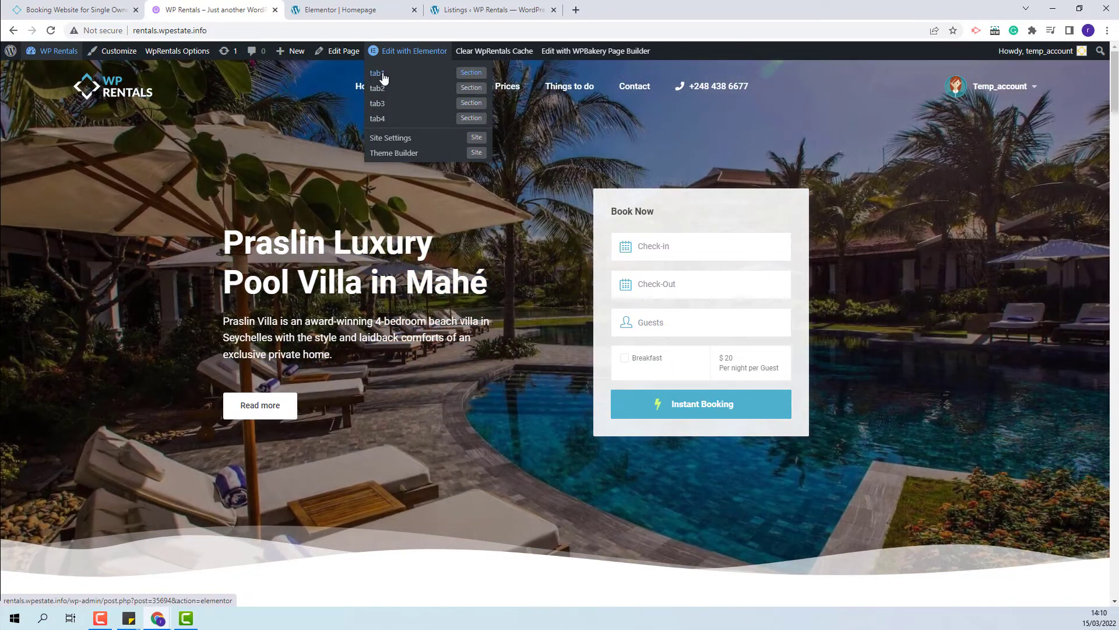
left_click(383, 76)
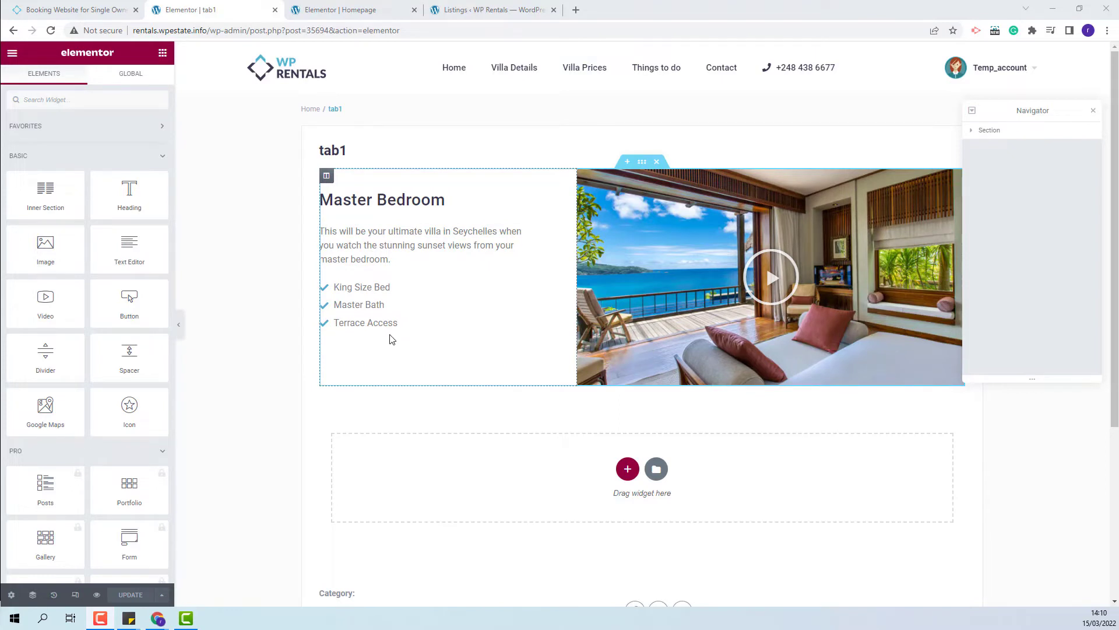
- Inspect tab1's Master Bedroom heading, description, King Size Bed list item and video
left_click(391, 201)
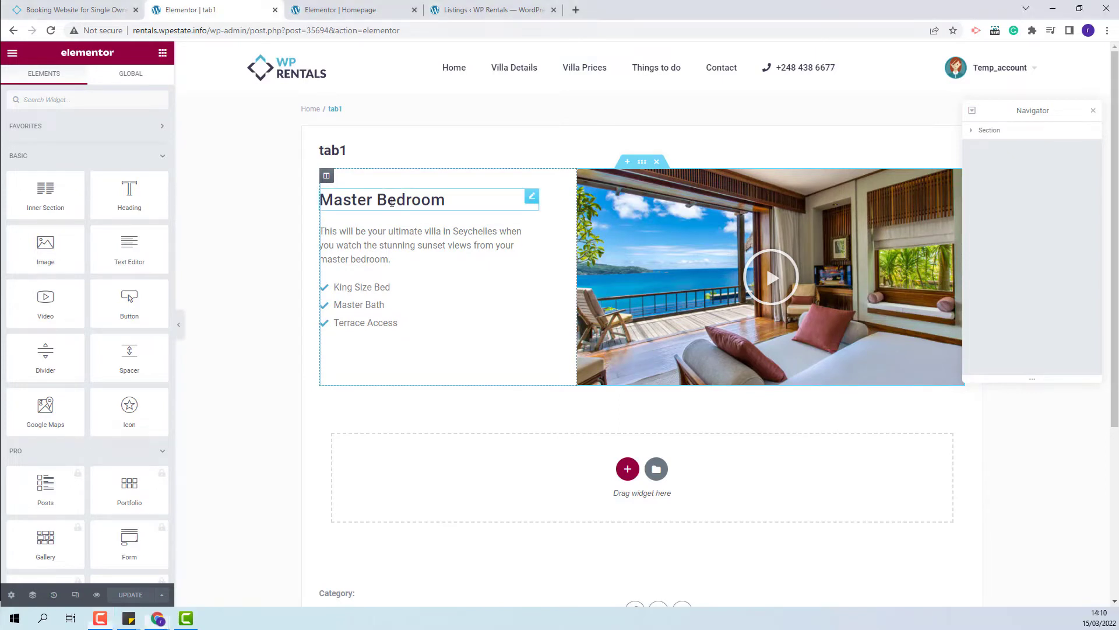
left_click(377, 245)
left_click(366, 316)
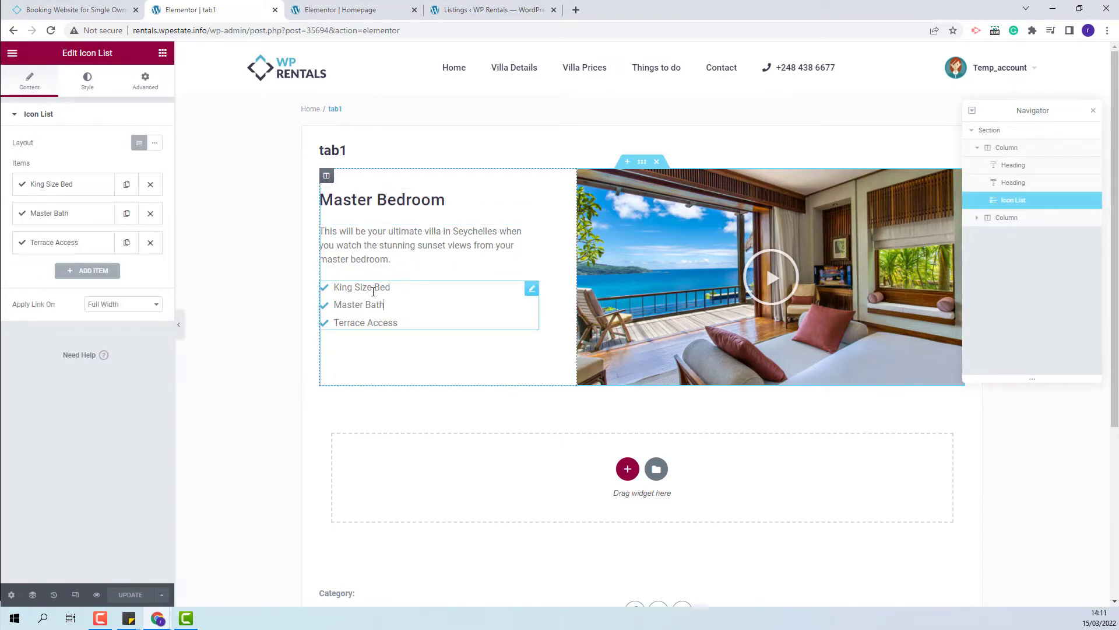
left_click(82, 187)
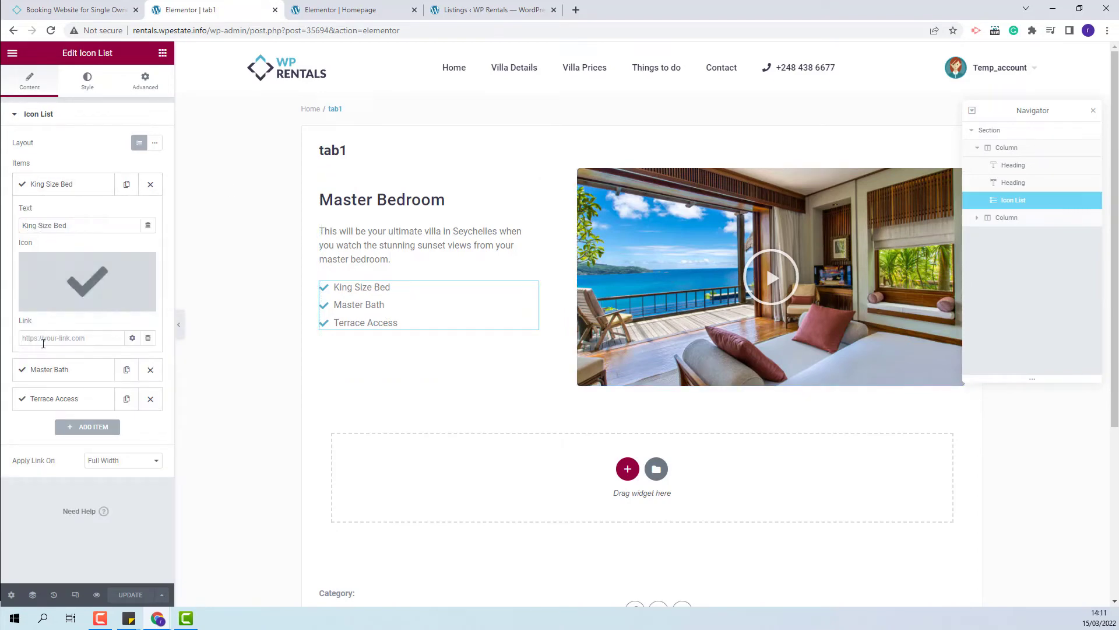
left_click(996, 220)
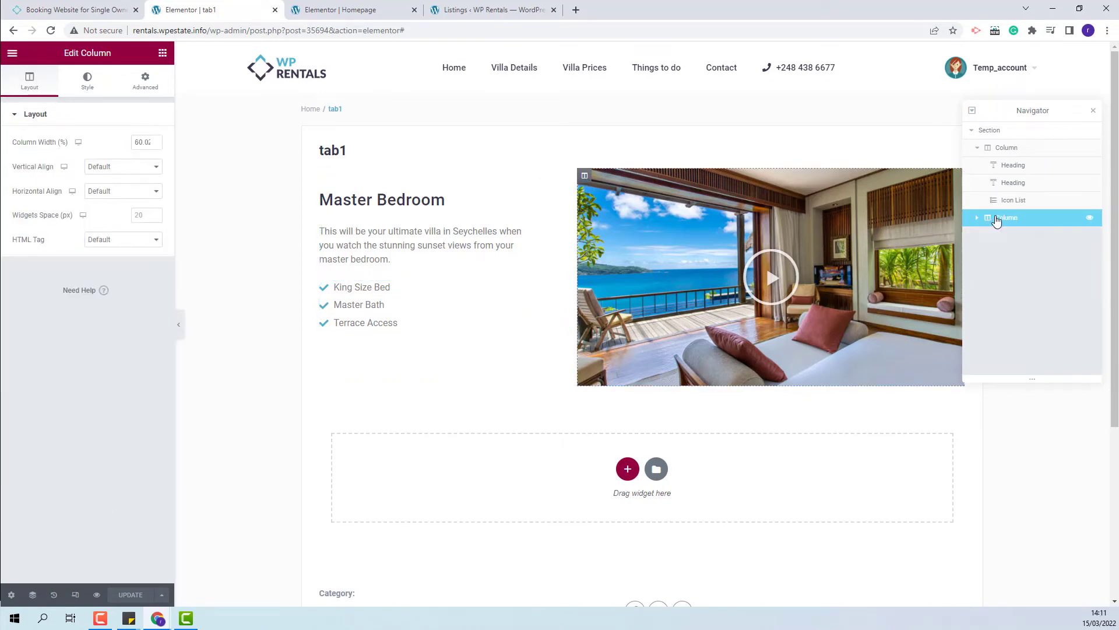
left_click(997, 236)
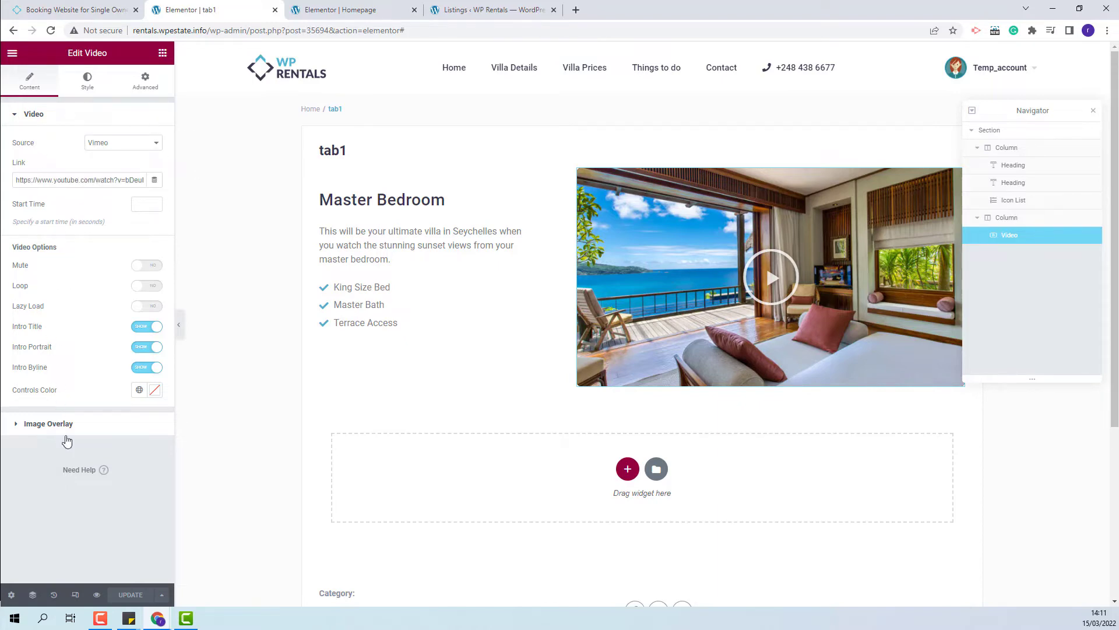
left_click(367, 11)
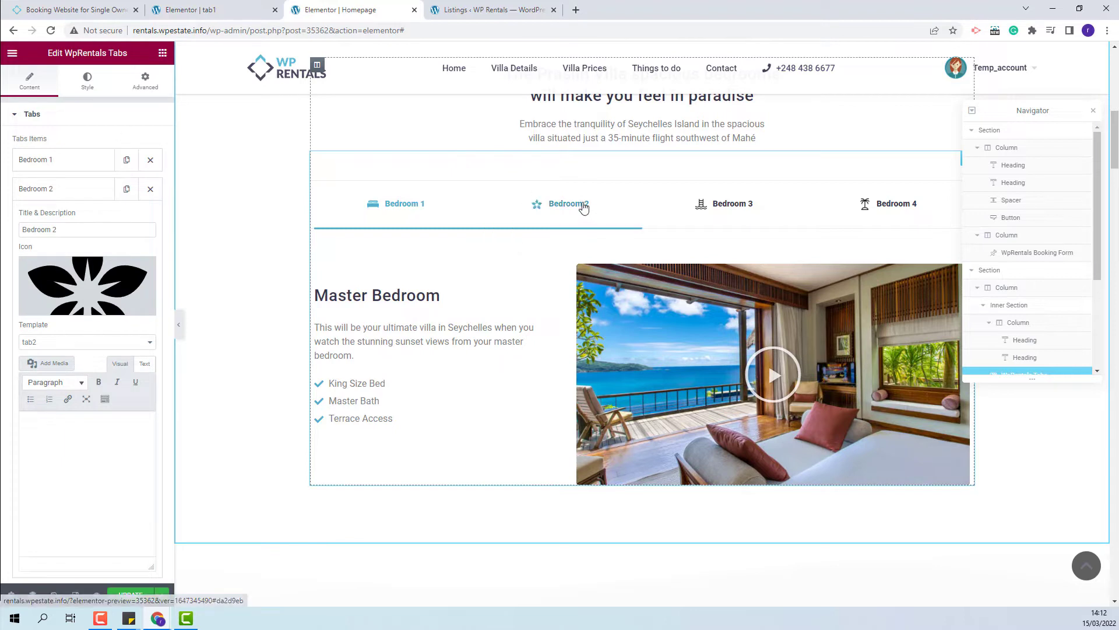
- Expand and collapse the Bedroom 2, 3 and 4 items to check their tab templates
left_click(51, 186)
left_click(59, 226)
left_click(59, 225)
left_click(34, 252)
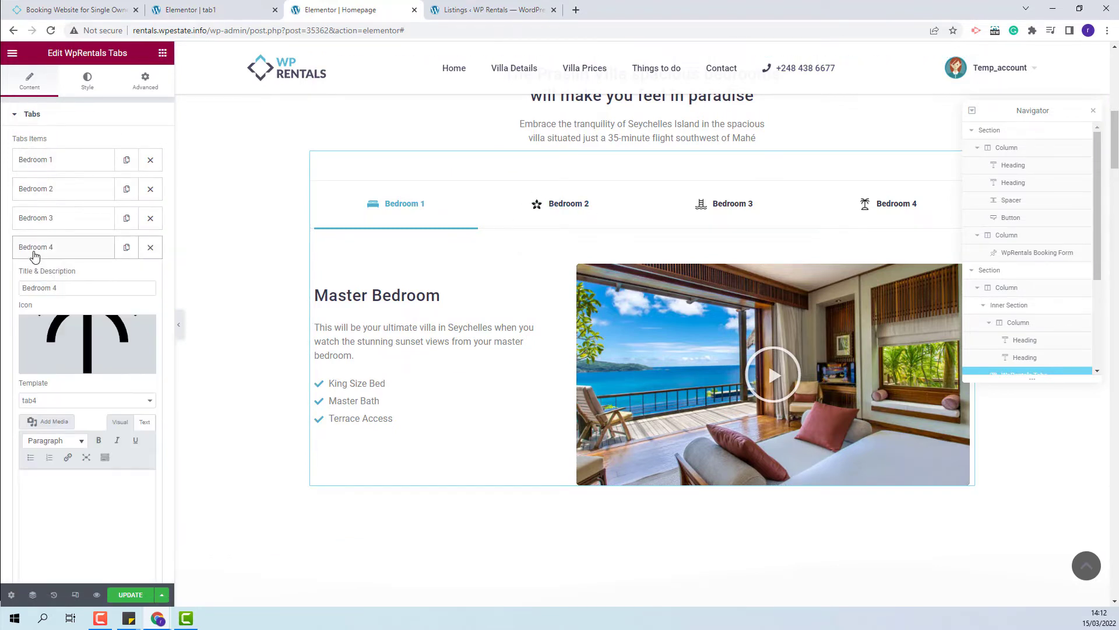
left_click(35, 254)
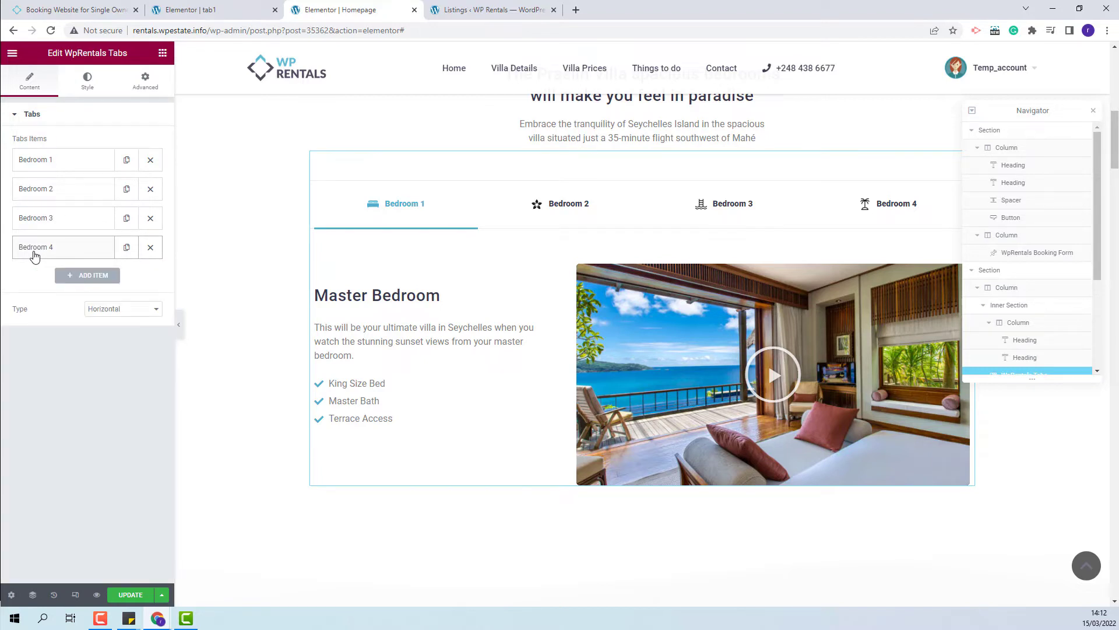
key("ctrl+Tab")
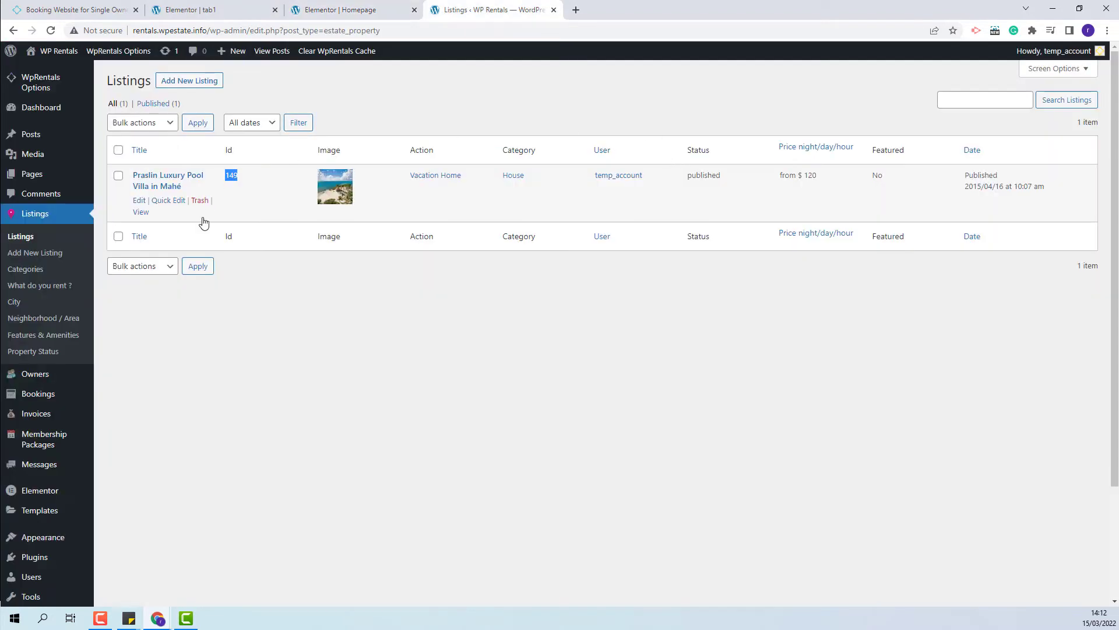
- View Saved Templates tab1–tab4, then select the villa gallery section in the Homepage editor
left_click(34, 513)
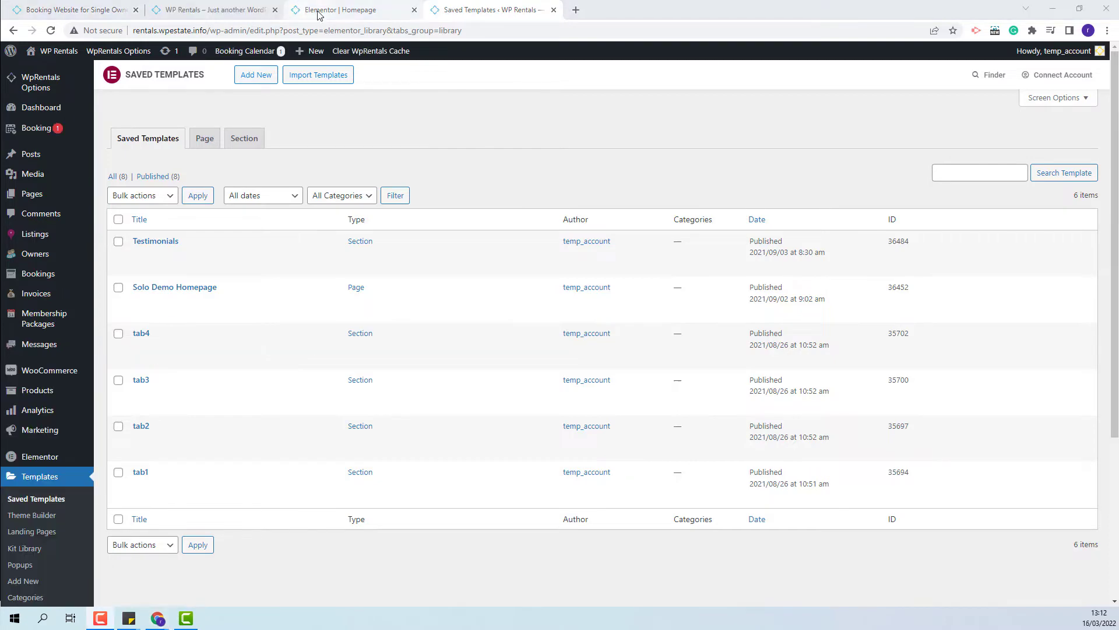
left_click(319, 11)
left_click(1022, 252)
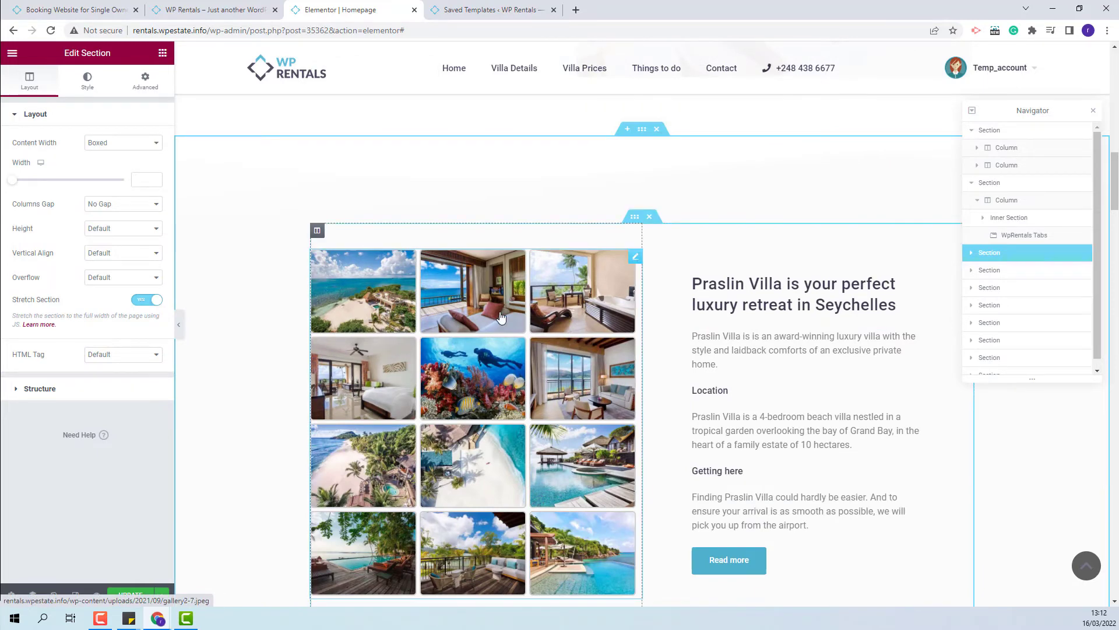
left_click(553, 386)
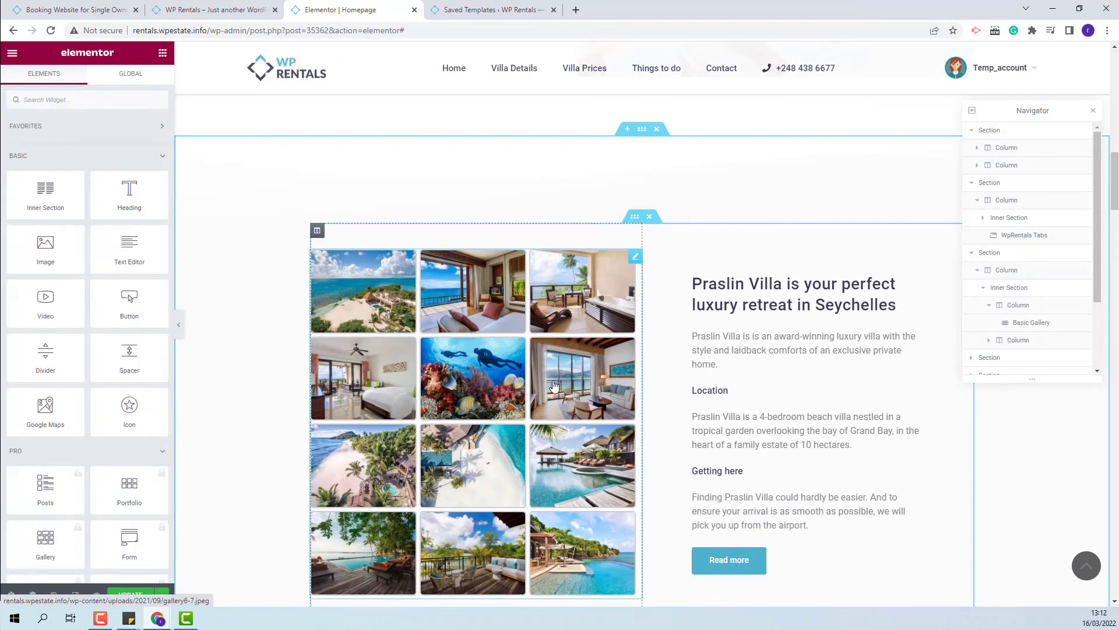
left_click(1049, 323)
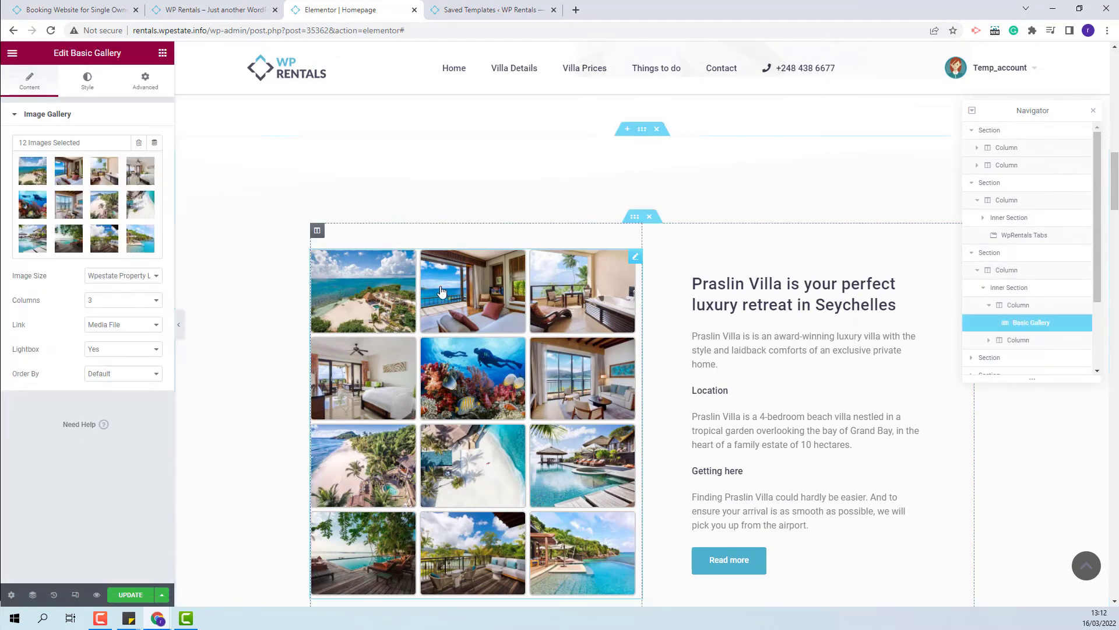
left_click(150, 164)
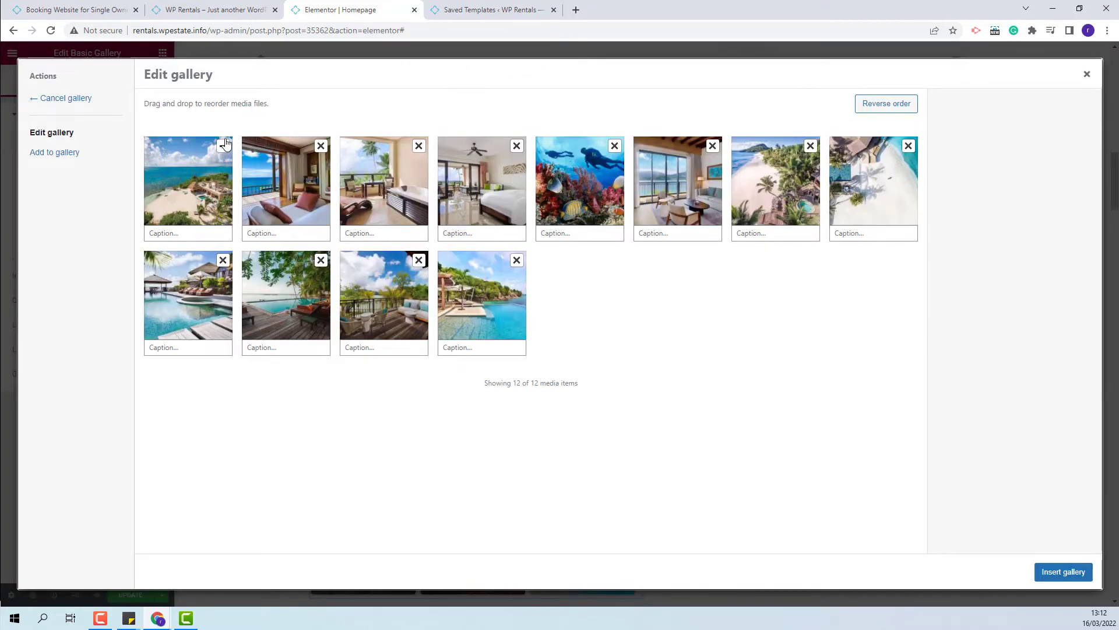
key("Escape")
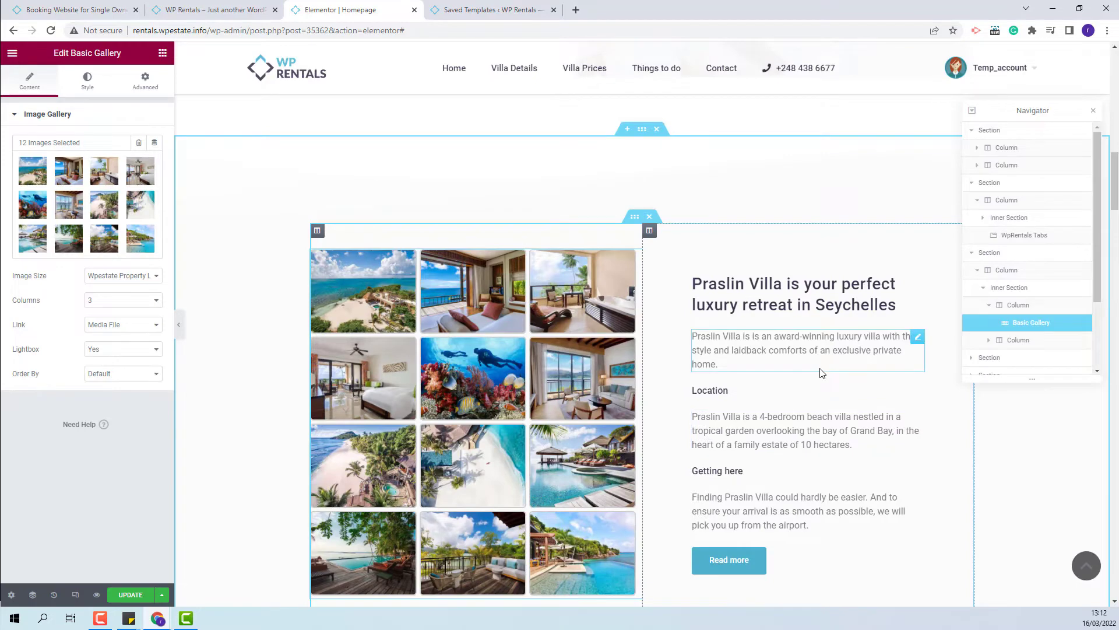
left_click(802, 294)
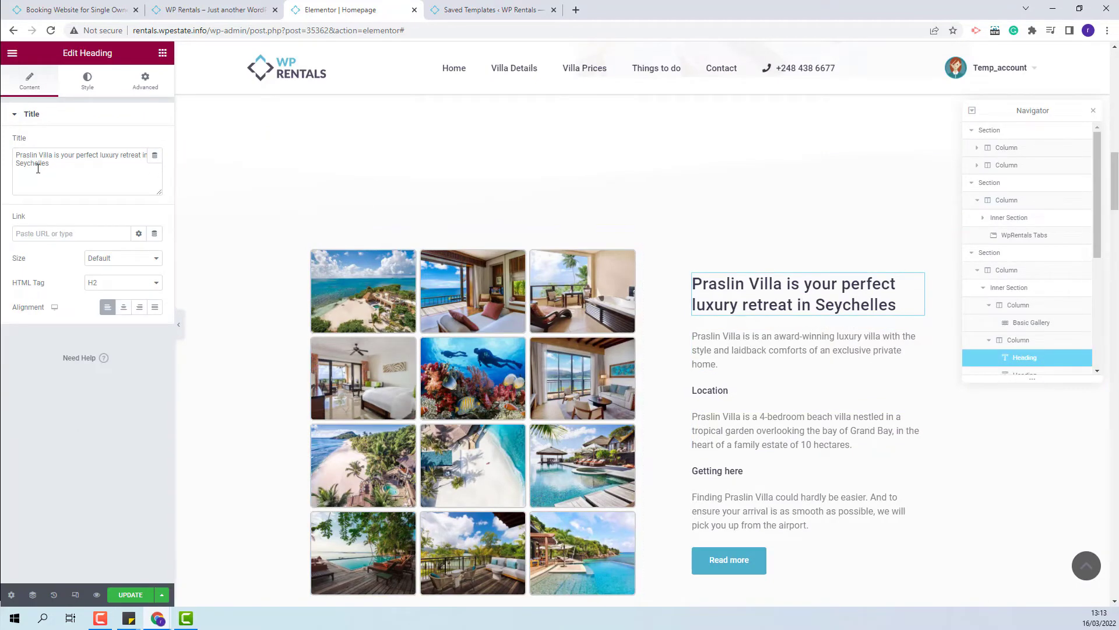
left_click(728, 362)
- Select the next section and the Why Praslin Villa heading
left_click(827, 271)
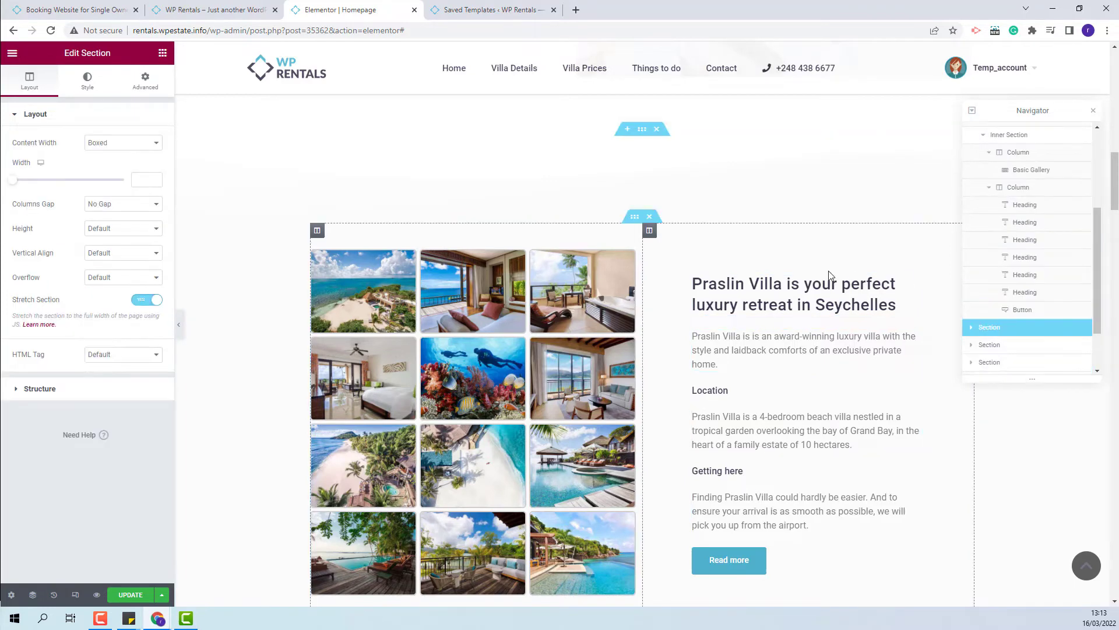
scroll(890, 467, "down", 6)
left_click(752, 393)
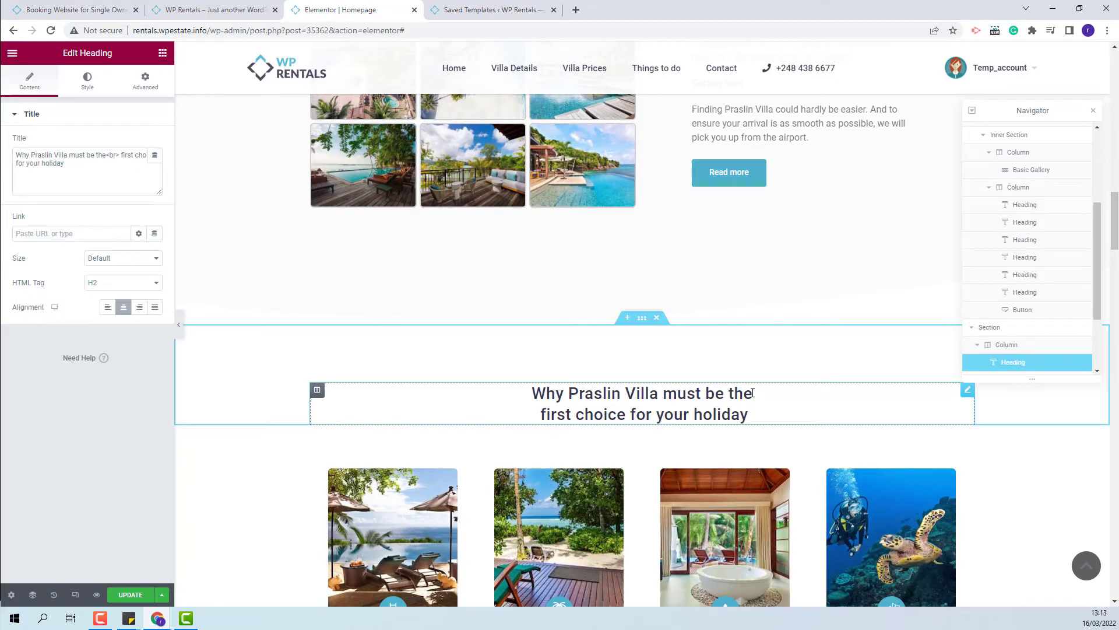
- Inspect the Infinity Pool image, icon and description, then the Beach Access and Free Diving Gear cards
scroll(405, 406, "down", 2)
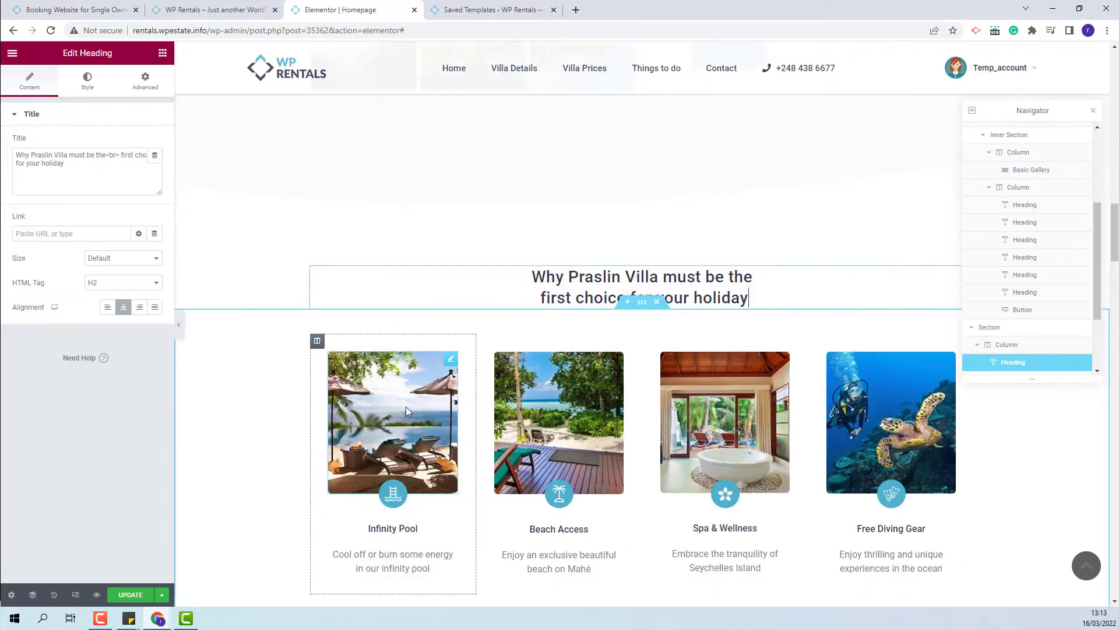
left_click(406, 407)
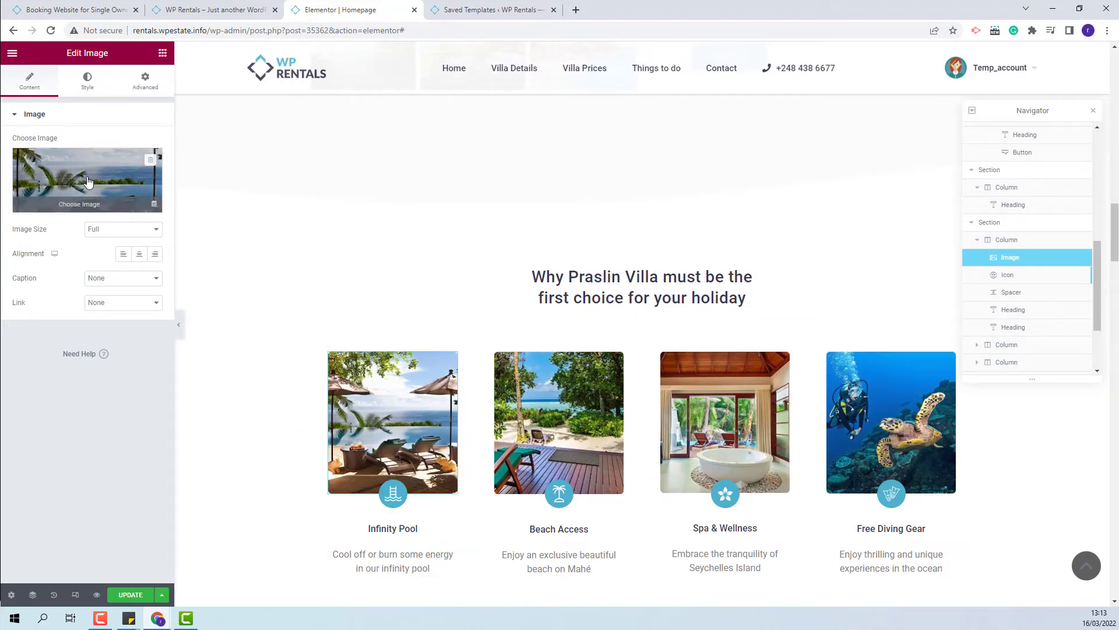
mouse_move(56, 180)
left_click(393, 494)
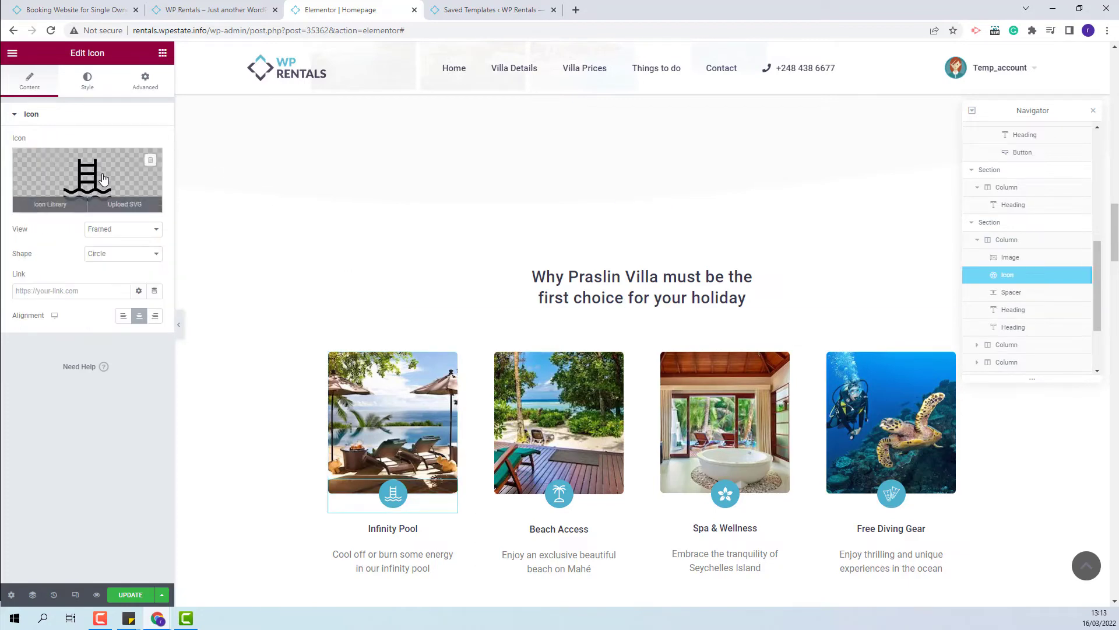
left_click(382, 557)
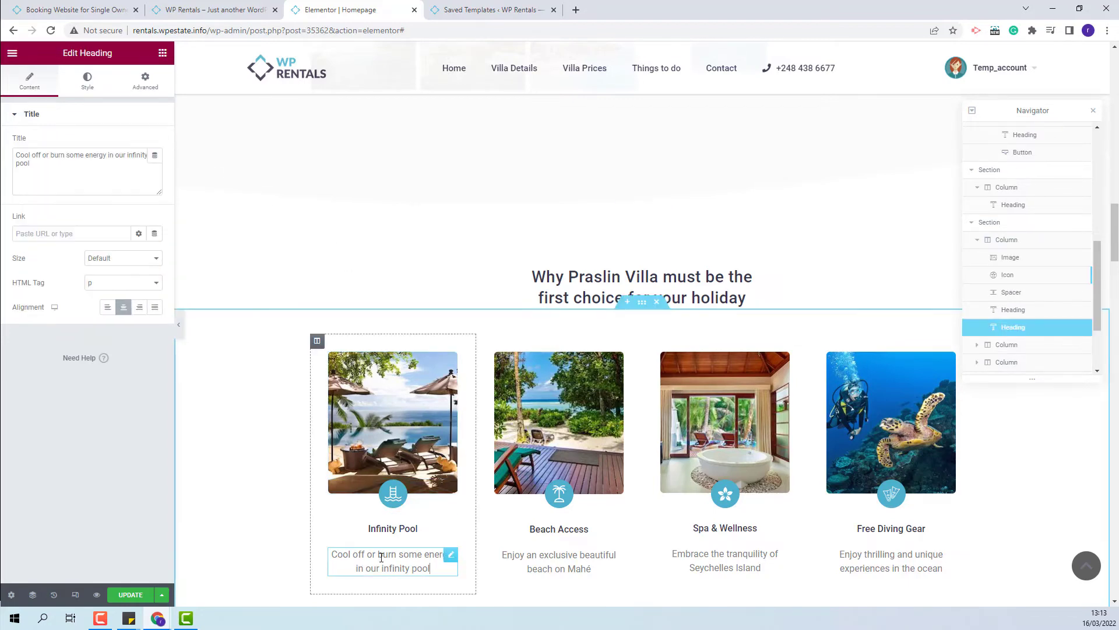
left_click(558, 528)
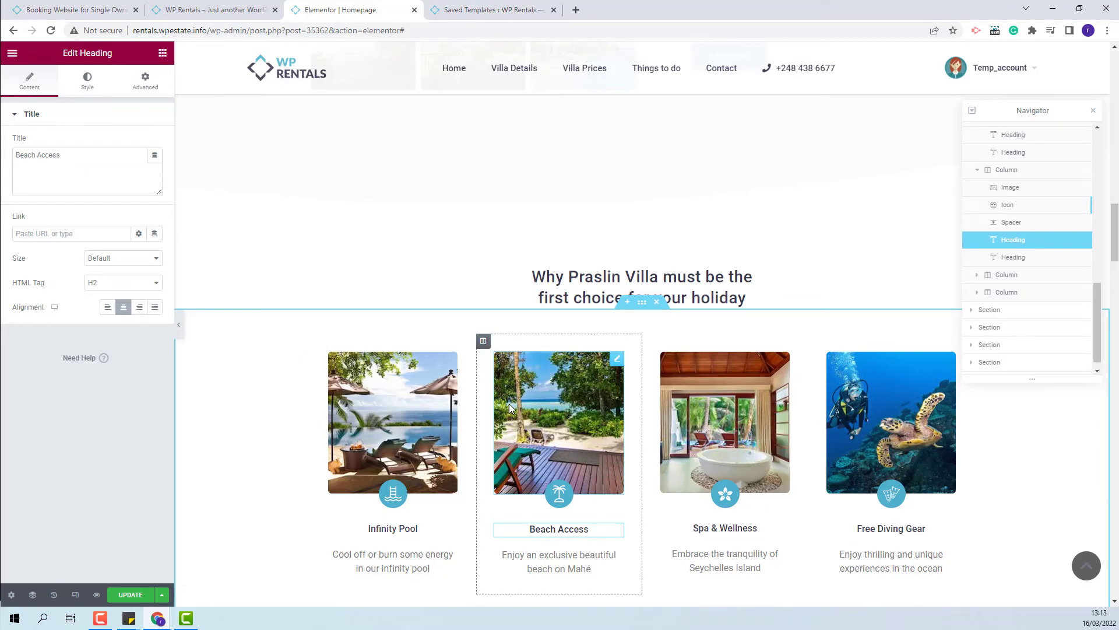
left_click(511, 410)
left_click(863, 431)
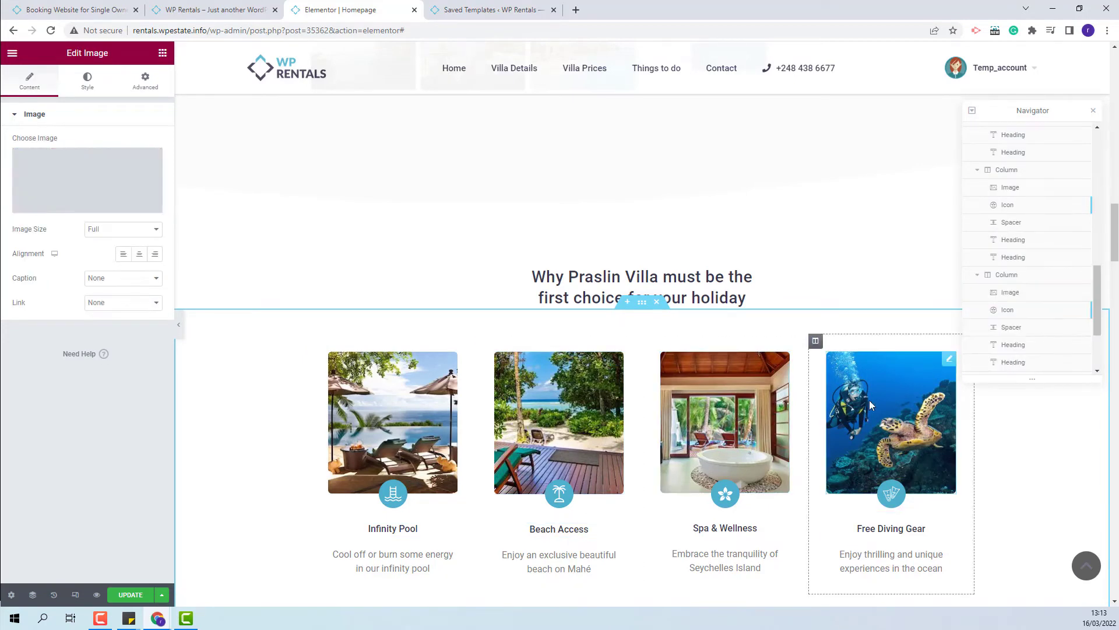
- Open the Praslin Villa Prices section's settings
scroll(631, 344, "down", 5)
left_click(845, 465)
scroll(845, 465, "down", 2)
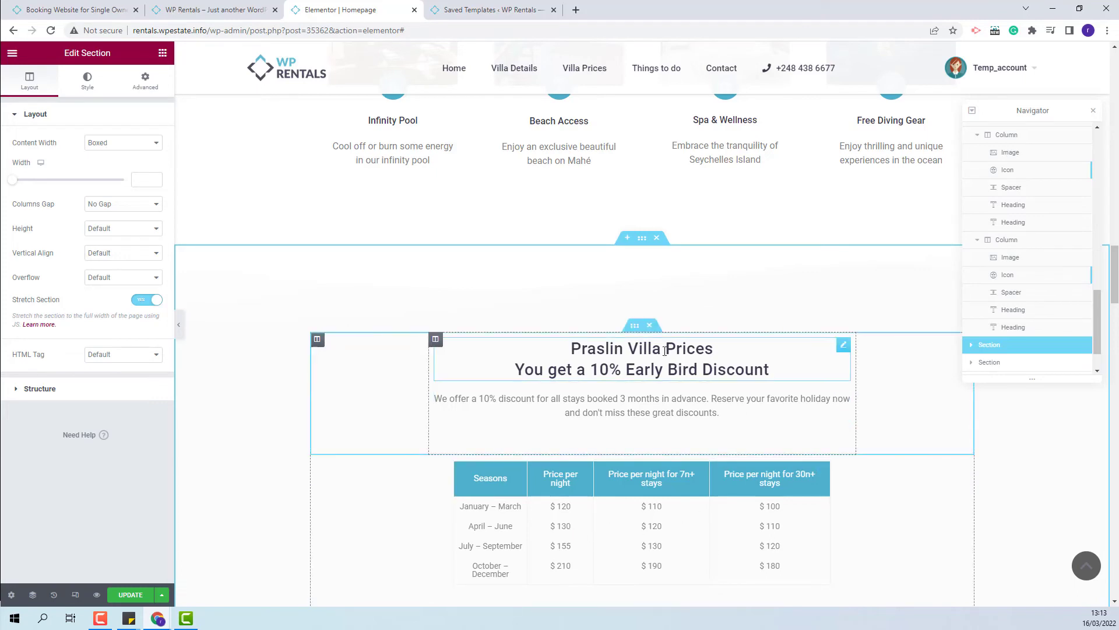
- Review the prices heading, early-bird paragraph and the seasonal price table's raw HTML
left_click(647, 371)
left_click(639, 408)
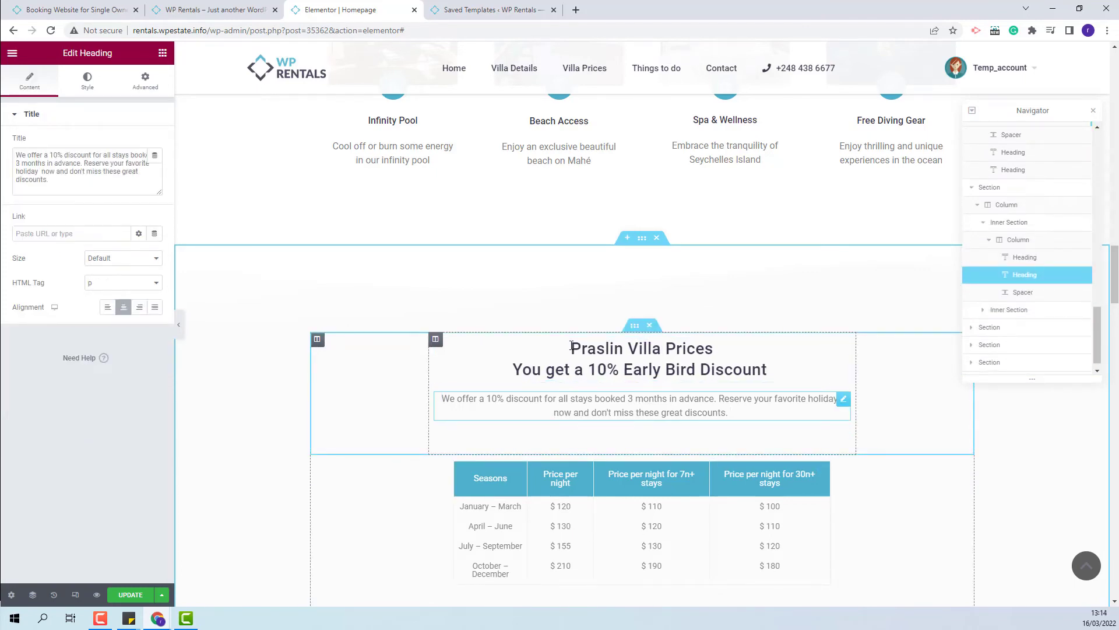
left_click(590, 538)
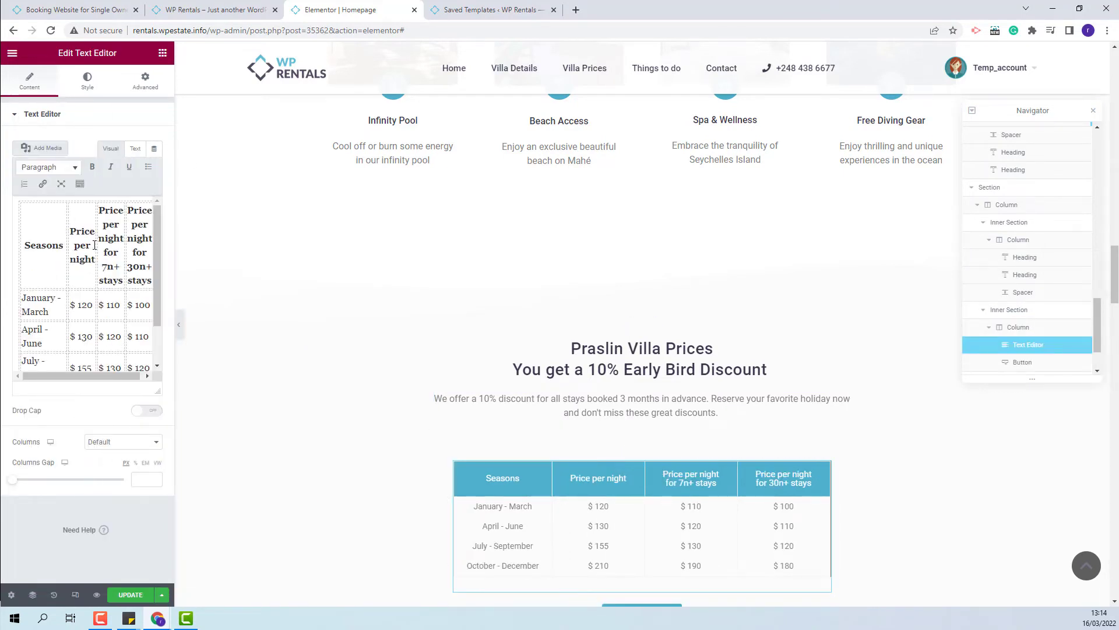
left_click(99, 336)
left_click(135, 148)
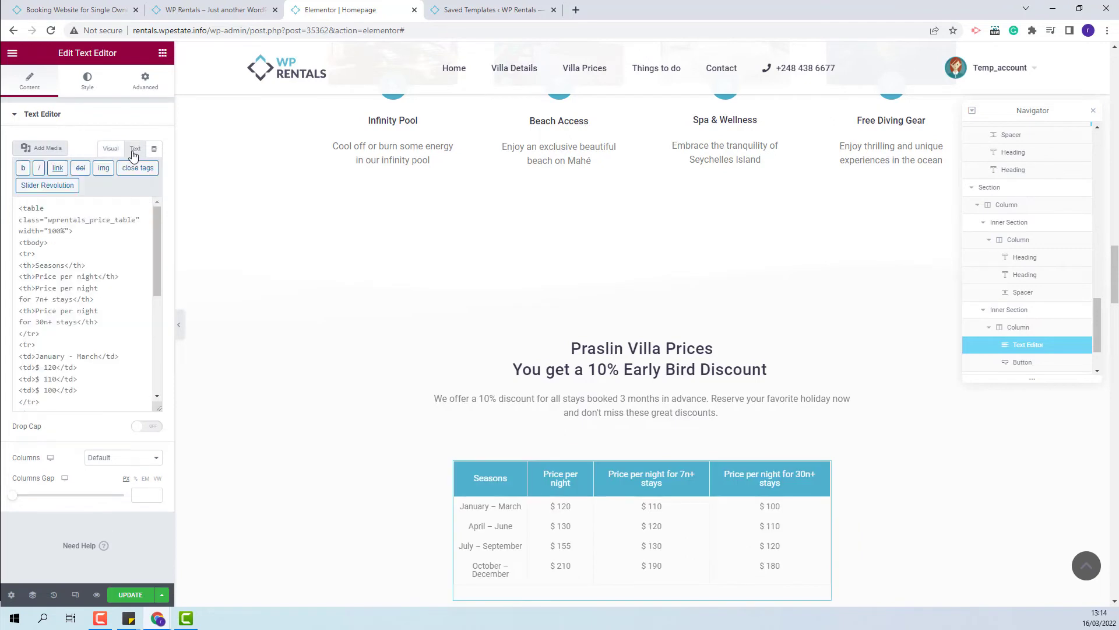
left_click(111, 148)
- Check that the BOOK NOW button links to #, then open the More features section
scroll(937, 374, "down", 3)
left_click(982, 362)
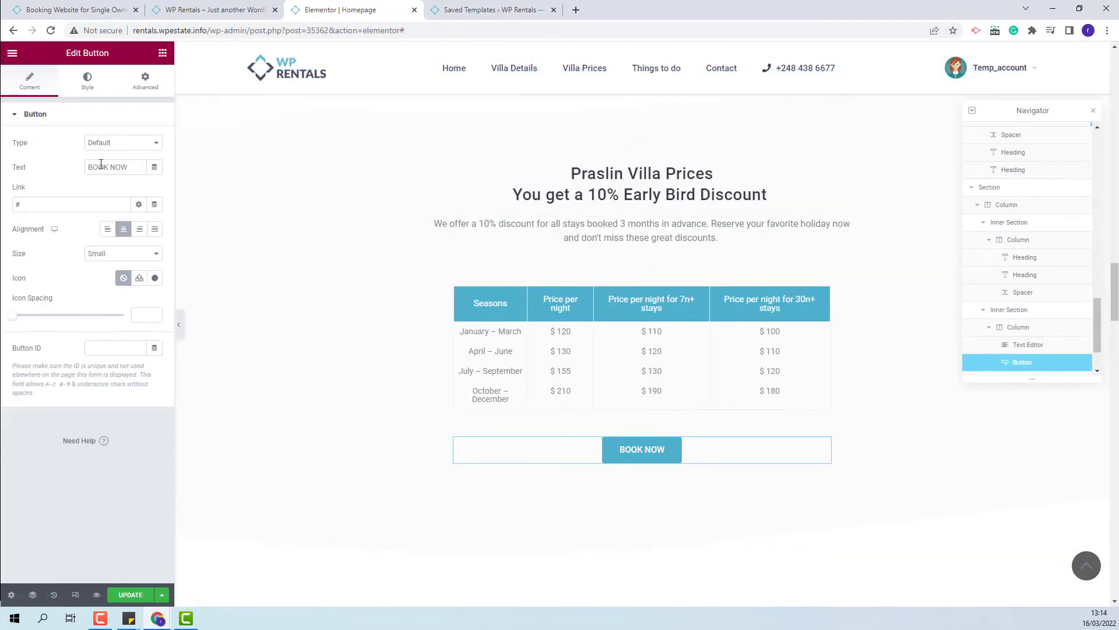
left_click(50, 196)
scroll(1049, 303, "down", 2)
left_click(1049, 314)
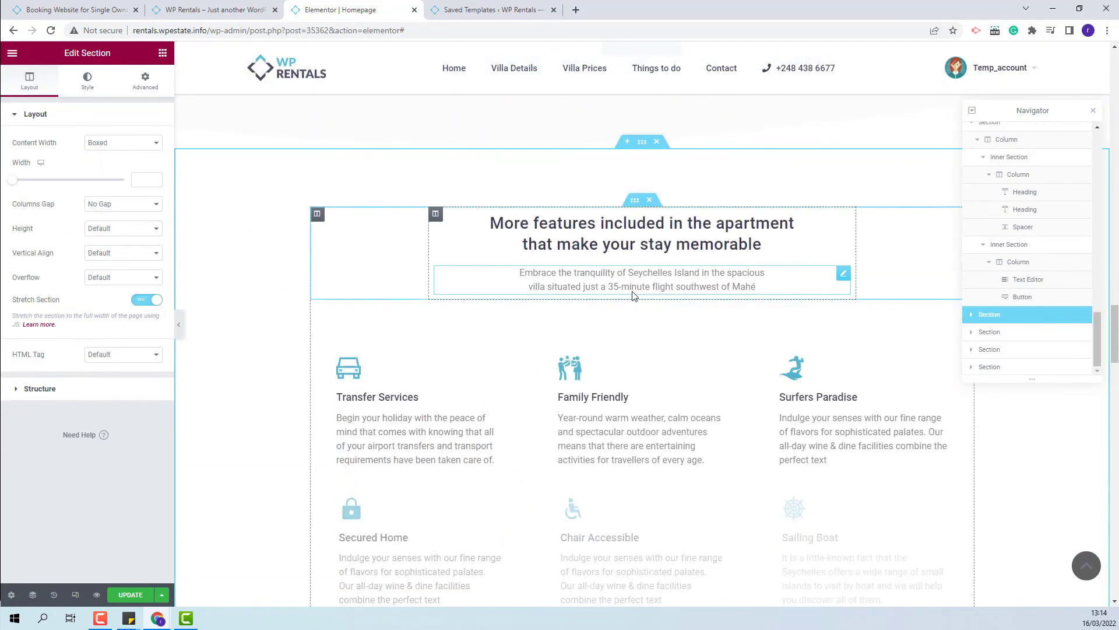
- Inspect the Transfer Services description, its car icon and another feature description
left_click(410, 433)
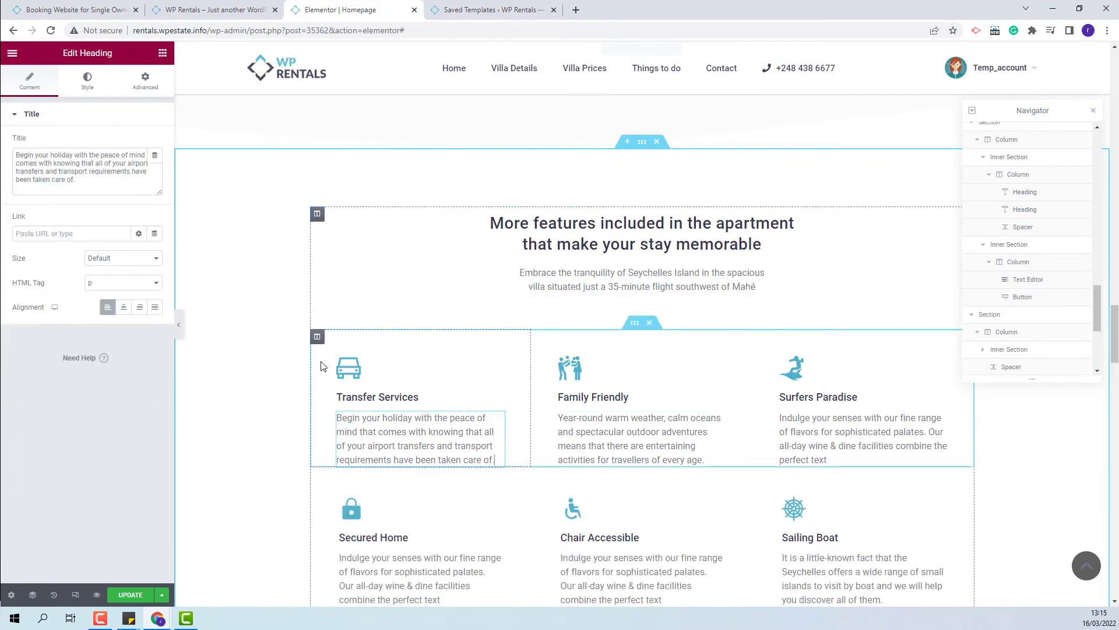
left_click(351, 371)
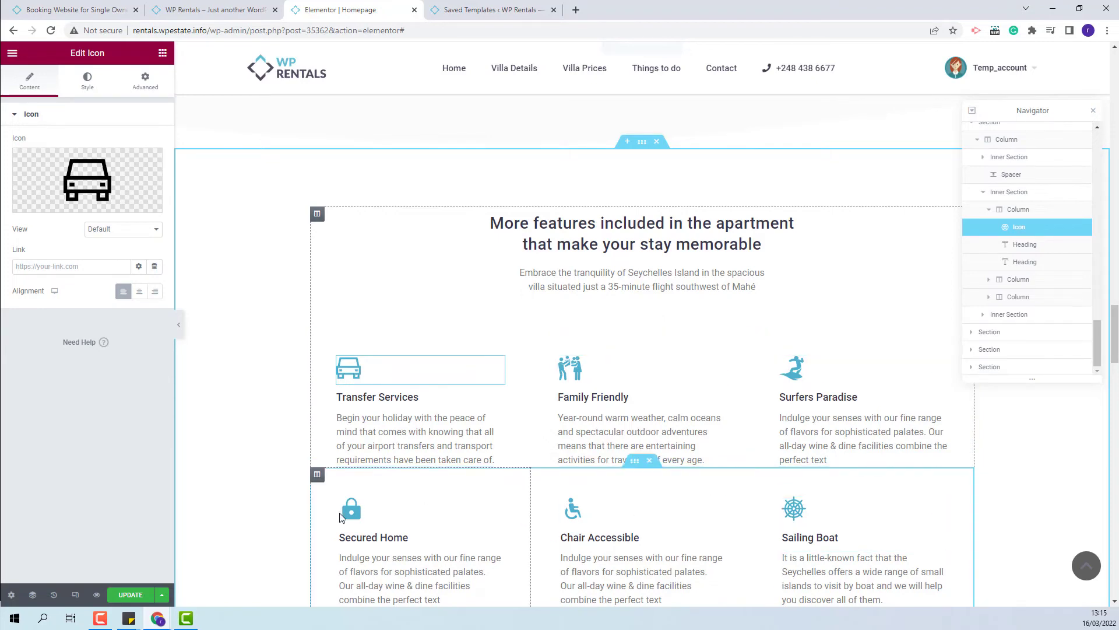
left_click(655, 431)
- Select the 'Explore Seychelles guided by locals' section
scroll(899, 436, "down", 5)
left_click(563, 408)
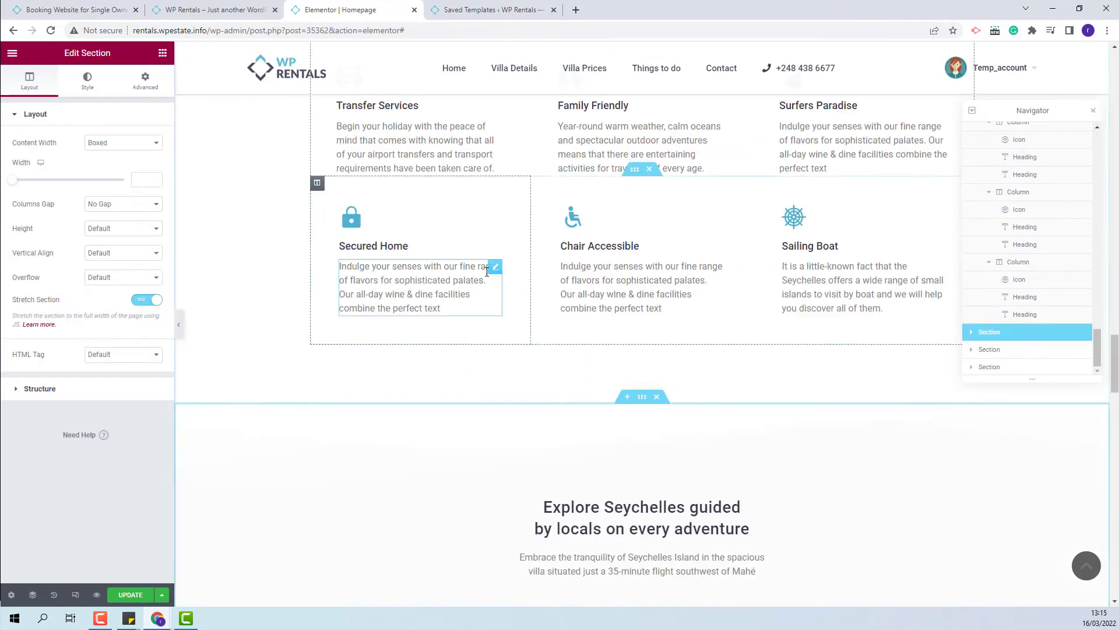
scroll(774, 362, "down", 4)
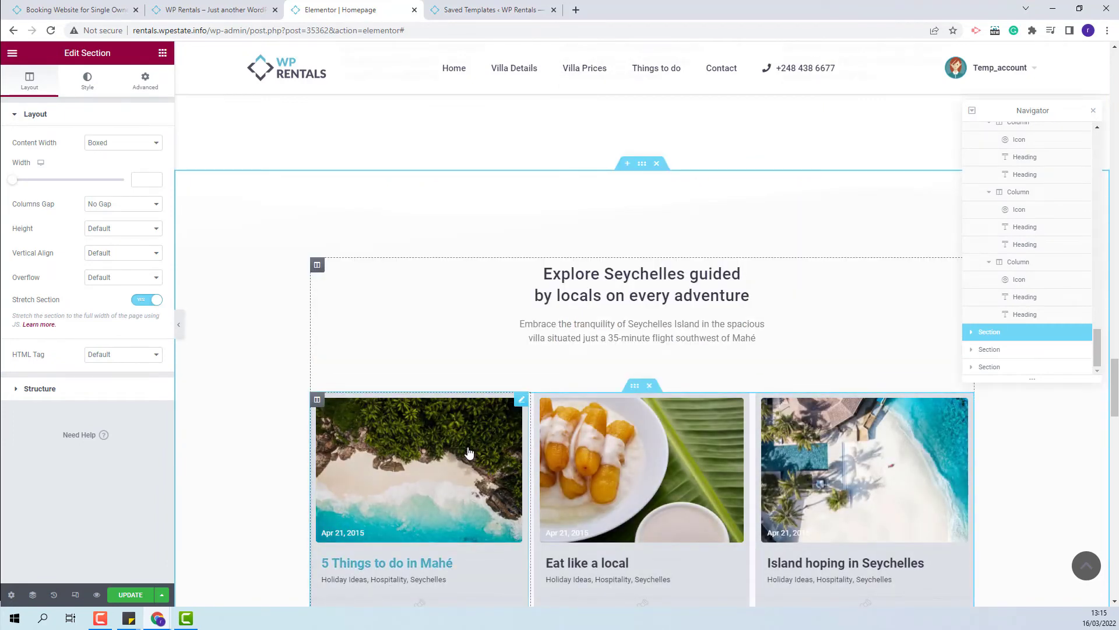
- Compare the first featured article's ID 220 against the IDs in WordPress All Posts
mouse_move(470, 453)
left_mouse_down()
mouse_move(482, 463)
mouse_move(469, 453)
left_mouse_up()
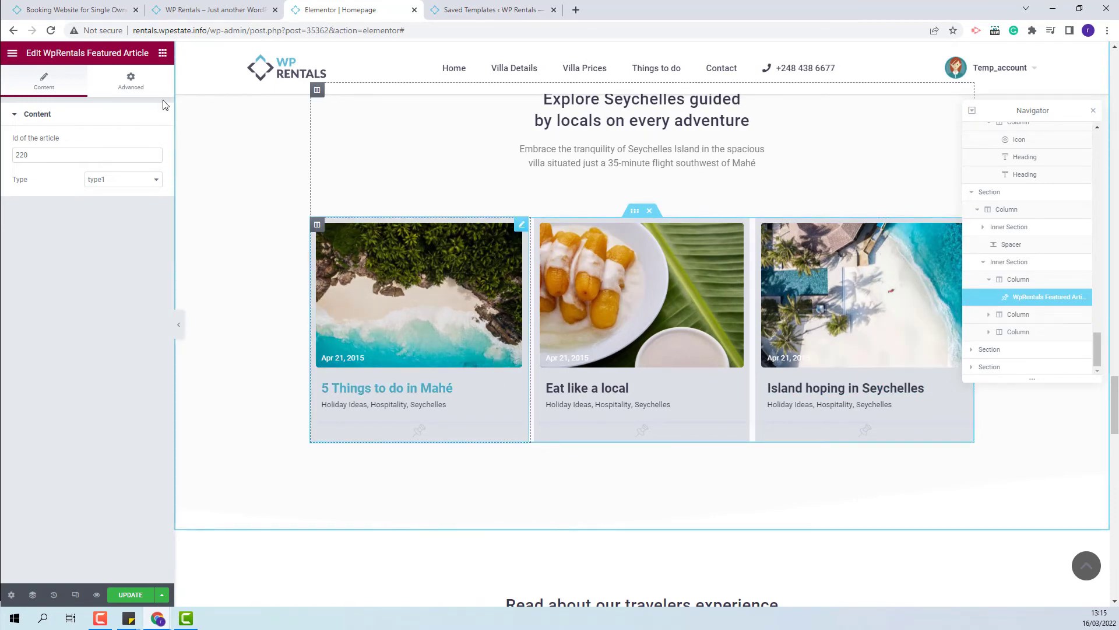
left_click(33, 156)
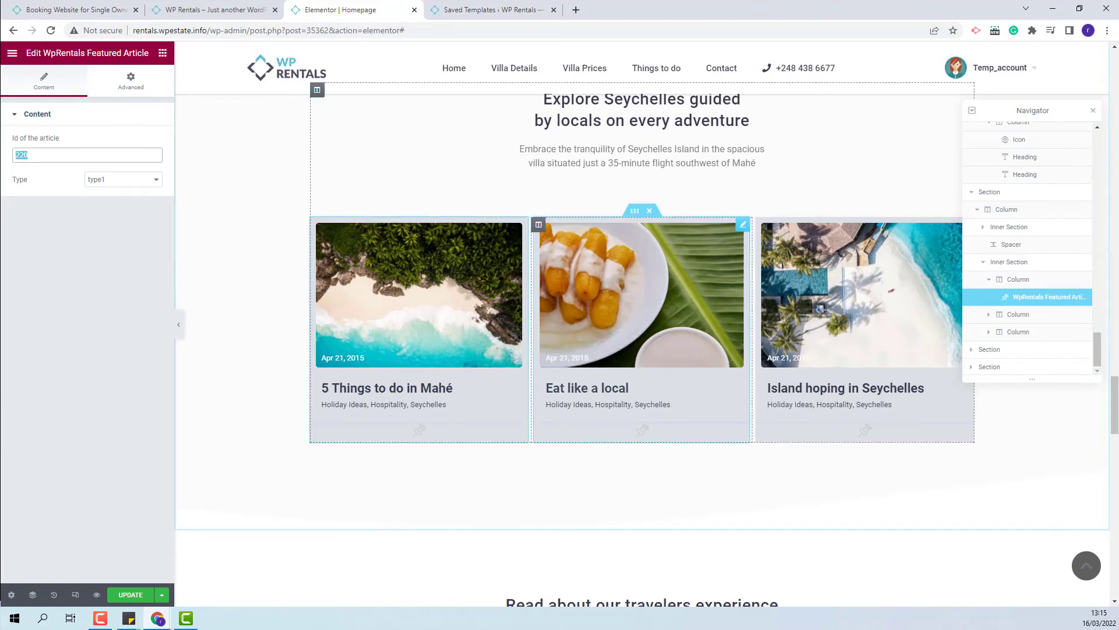
left_click(466, 10)
left_click(39, 158)
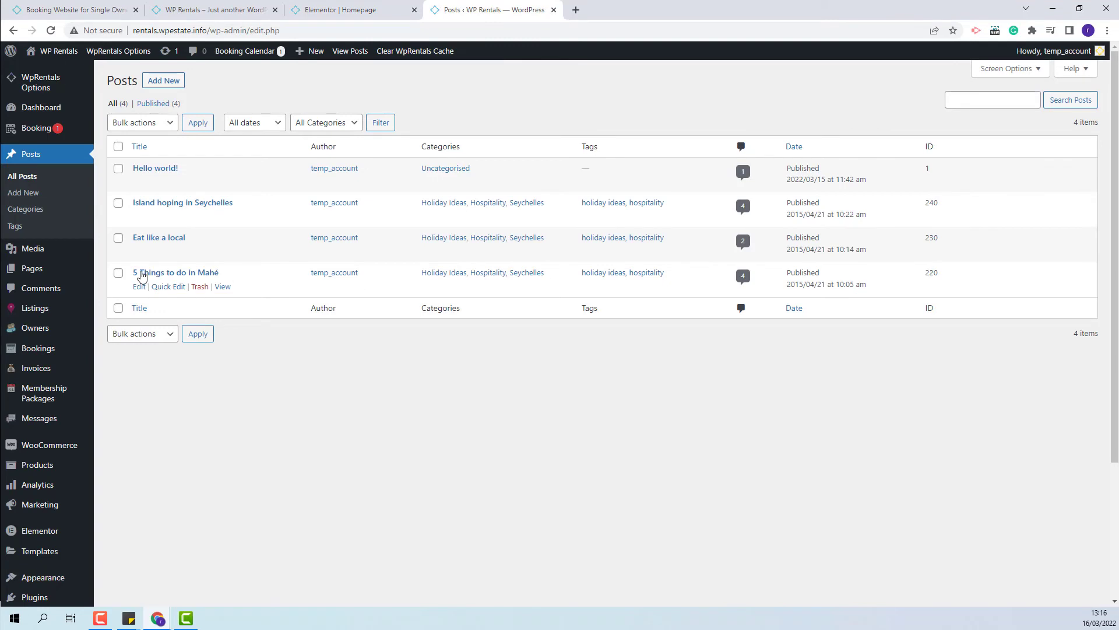
left_click_drag(950, 241, 929, 241)
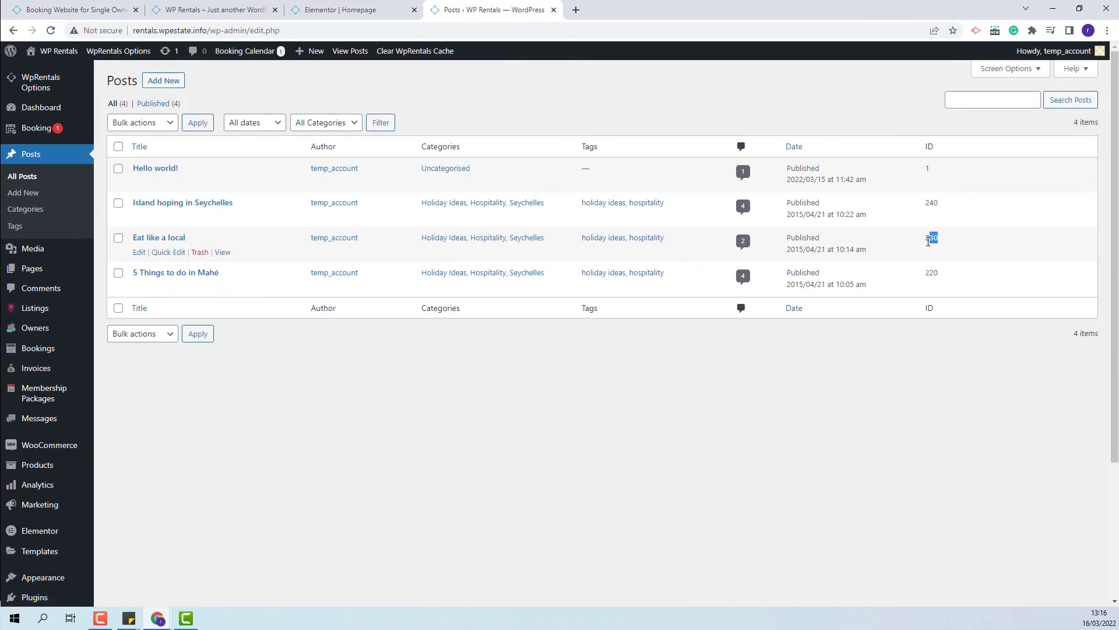
left_click(349, 10)
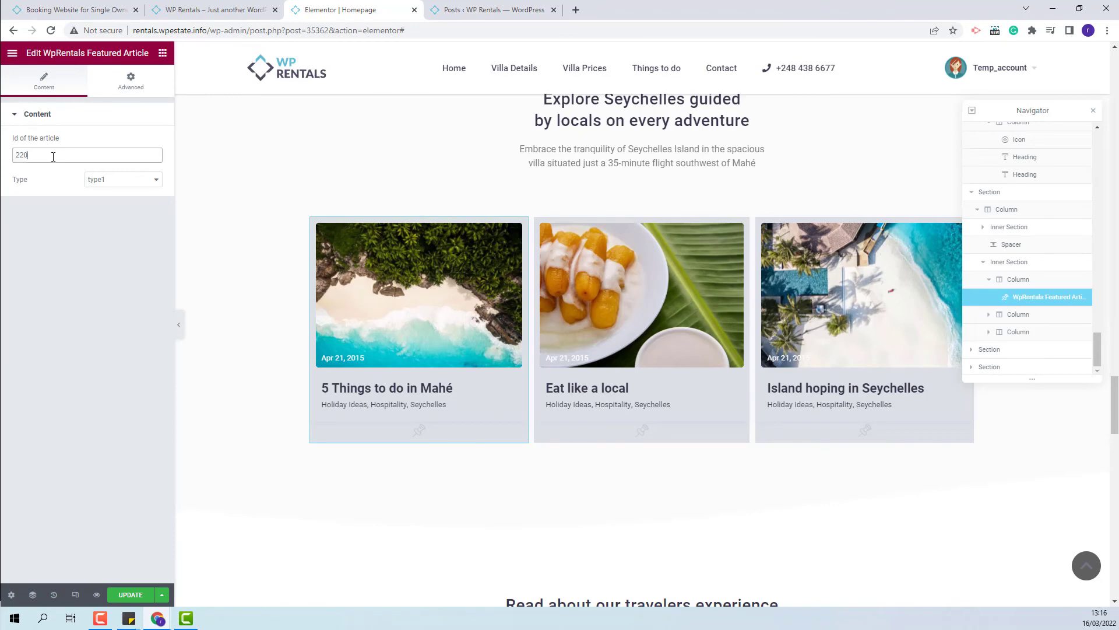
- Confirm the Eat like a local article uses ID 230 and select the articles section
left_click(642, 303)
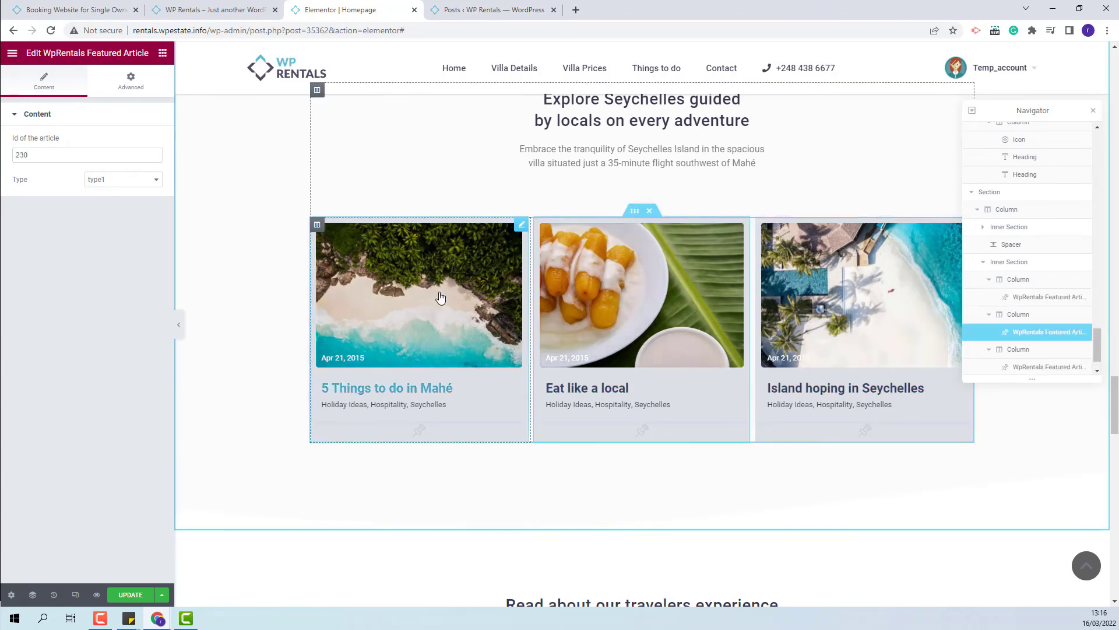
left_click(768, 257)
scroll(645, 355, "down", 7)
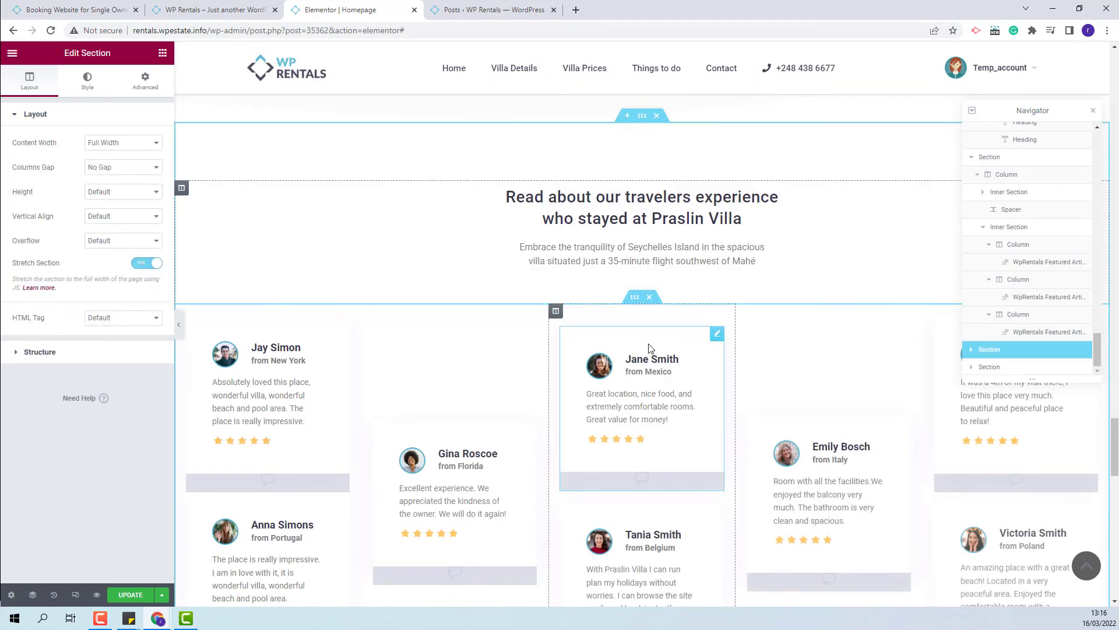
- Review the New York, Florida, Portugal, Belgium and Poland testimonials, then select the contact section
left_click(344, 331)
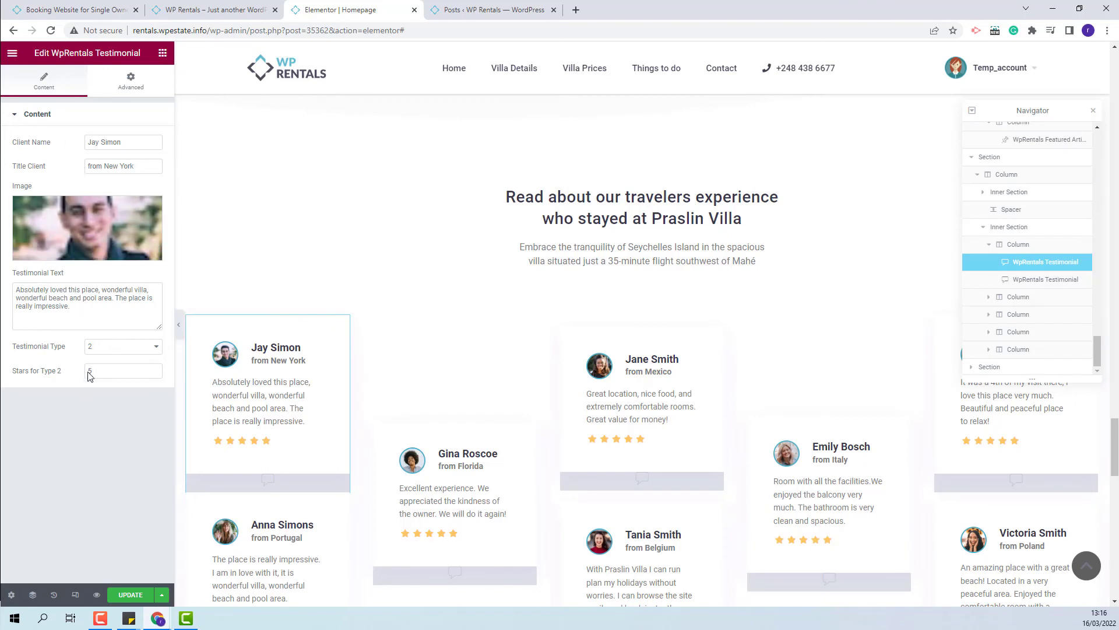
left_click(471, 504)
scroll(262, 383, "down", 3)
left_click(265, 386)
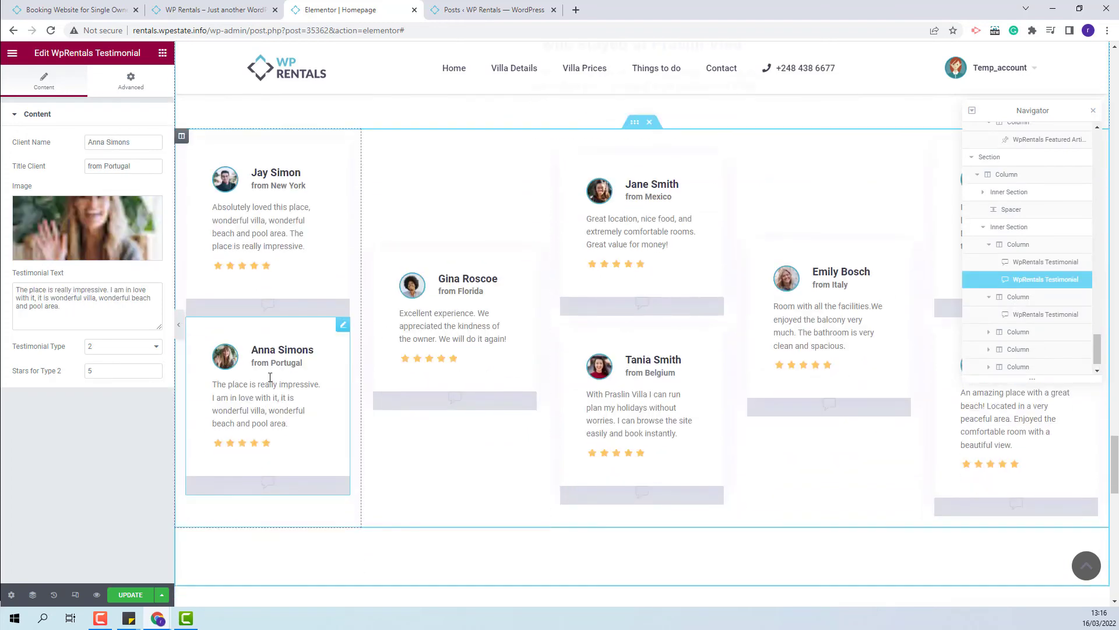
left_click(622, 386)
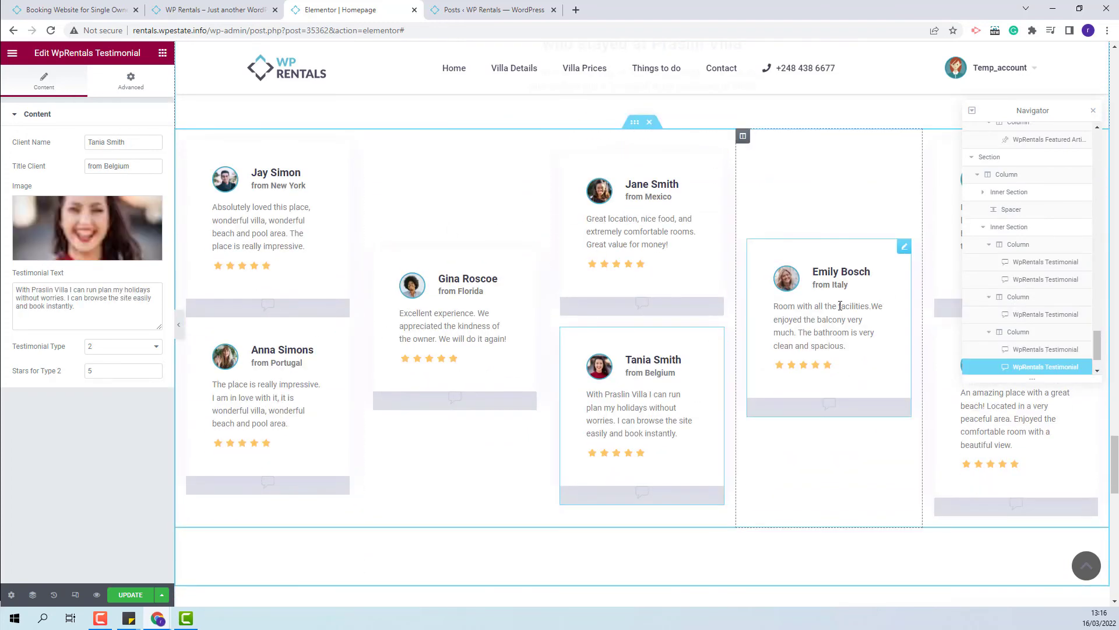
left_click(1017, 432)
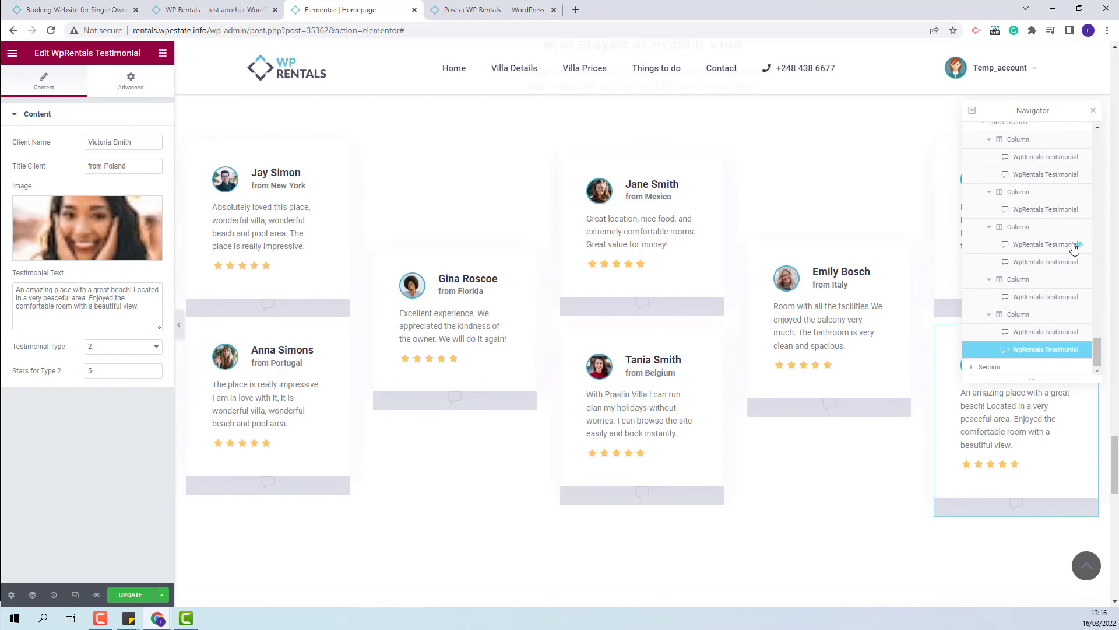
left_click(989, 367)
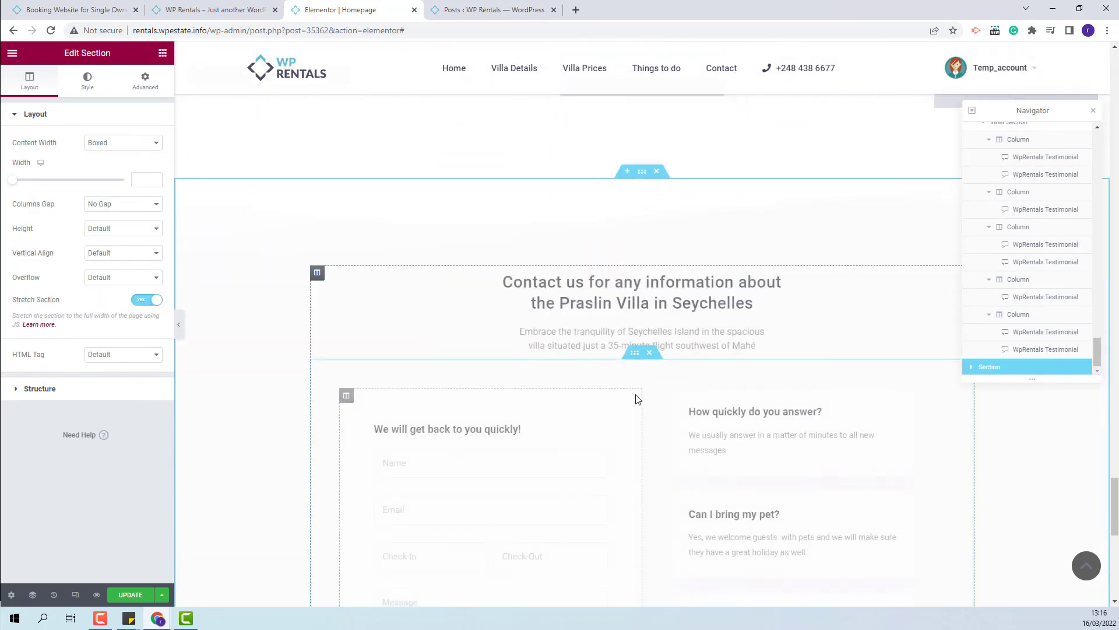
- Inspect the contact form's Name field and the 'How quickly do you answer?' and 'Can I bring my pet?' FAQ texts
scroll(640, 387, "down", 3)
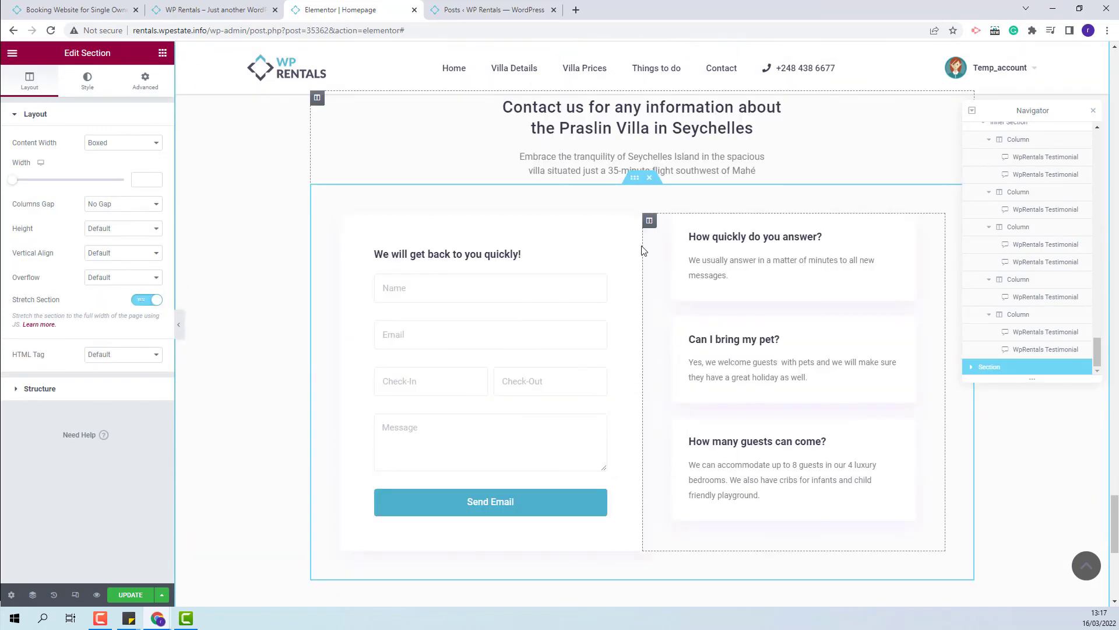
left_click(588, 431)
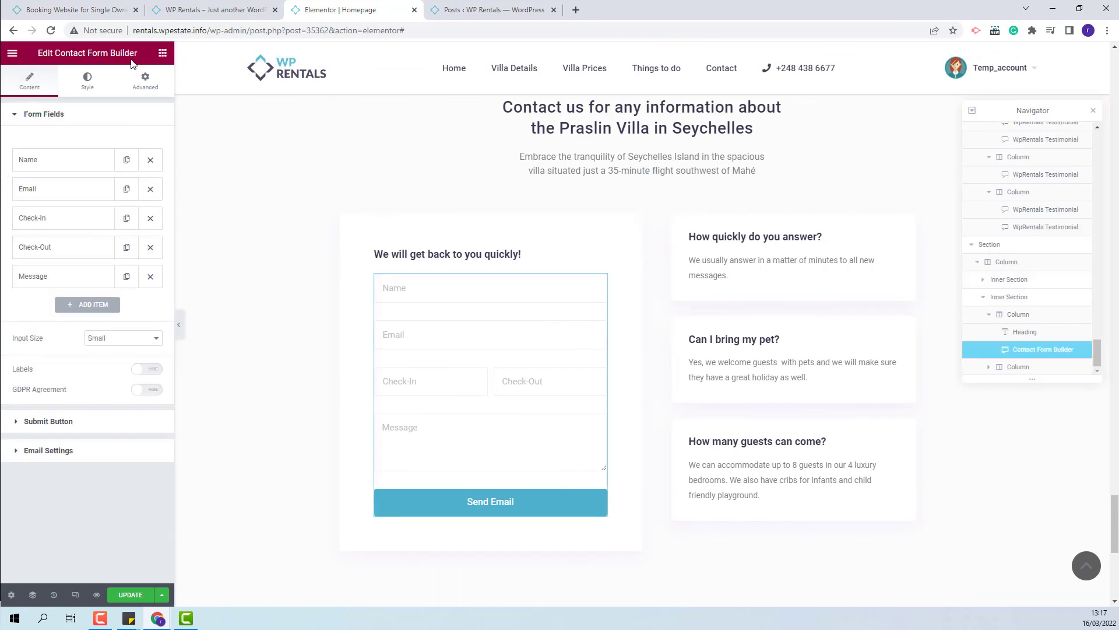
left_click(65, 163)
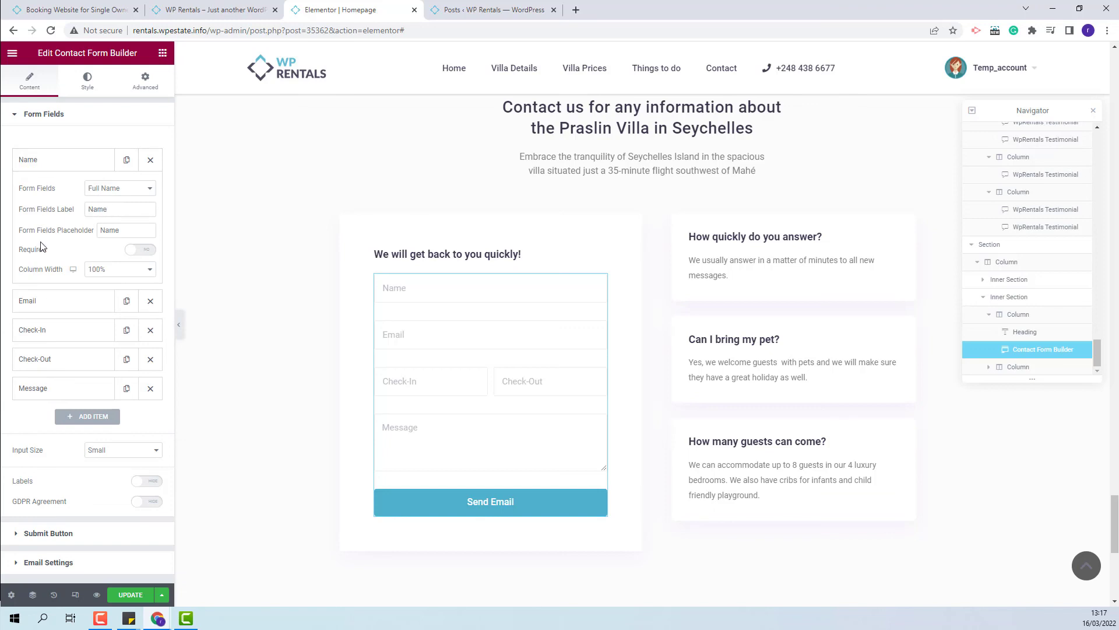
left_click(812, 290)
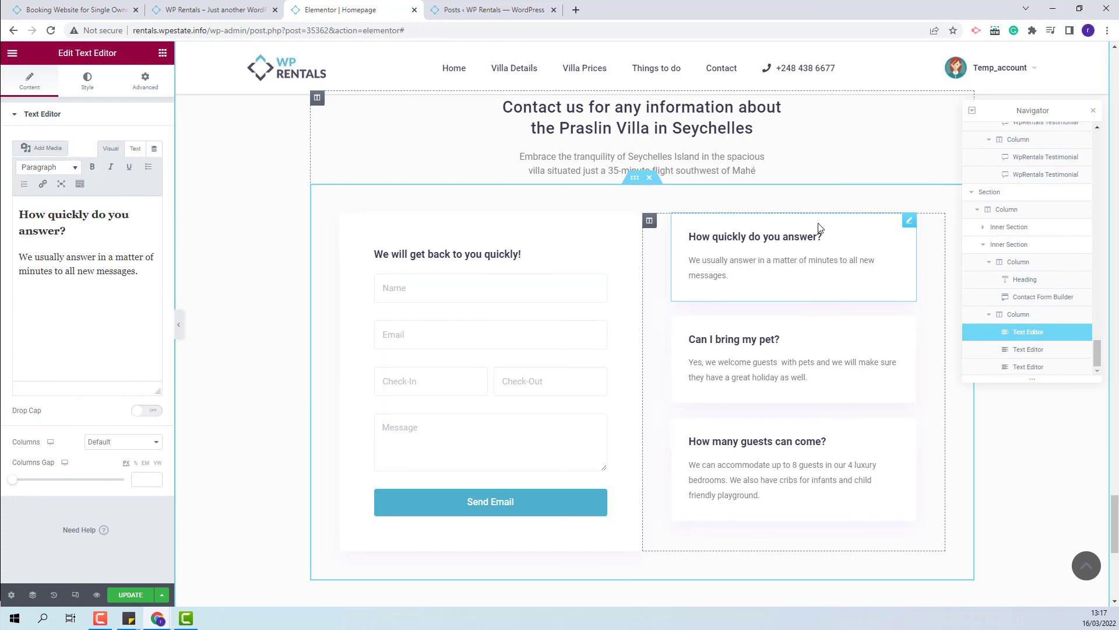
left_click(790, 362)
key("ctrl+1")
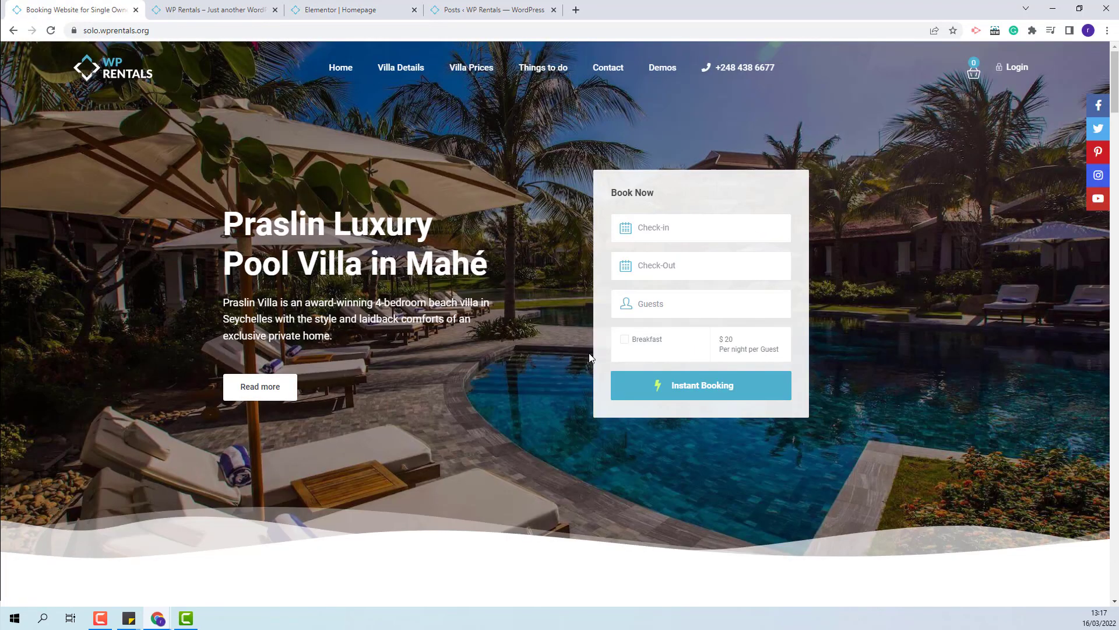